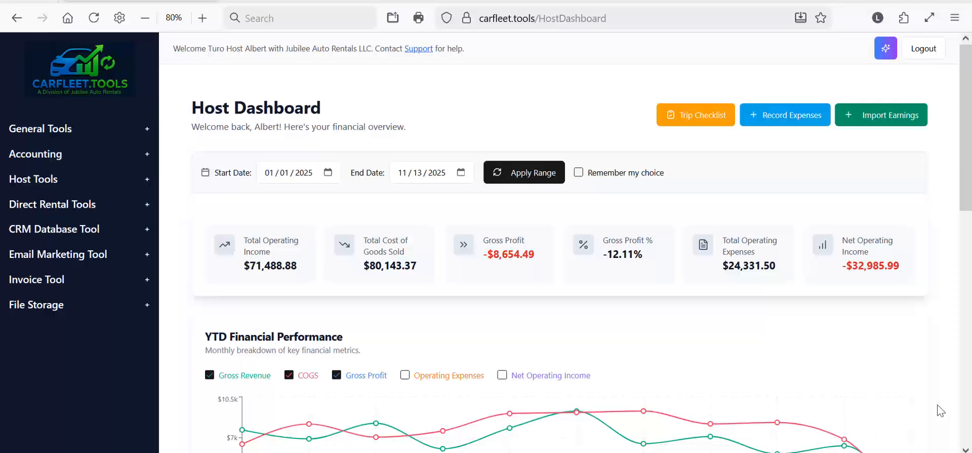
Step: Open the Income Statement and review the 5240 Vehicles - Oil Change row under Cost of Goods Sold
click(43, 156)
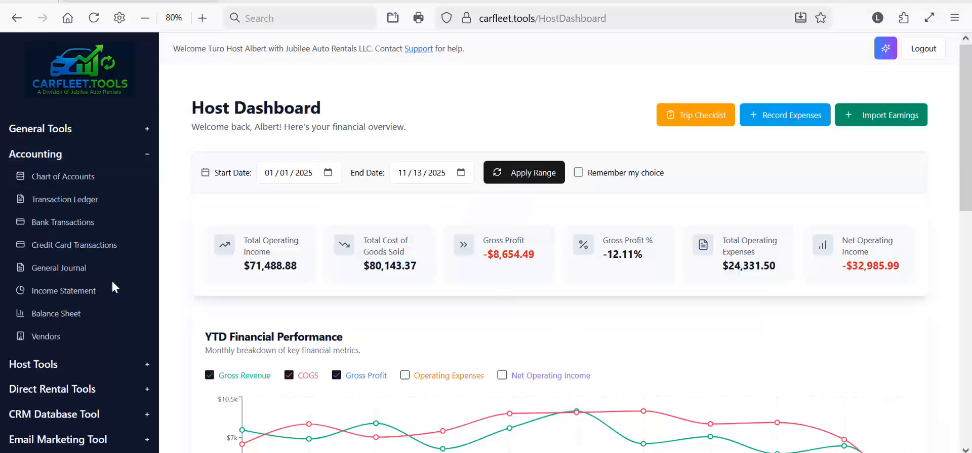
click(60, 291)
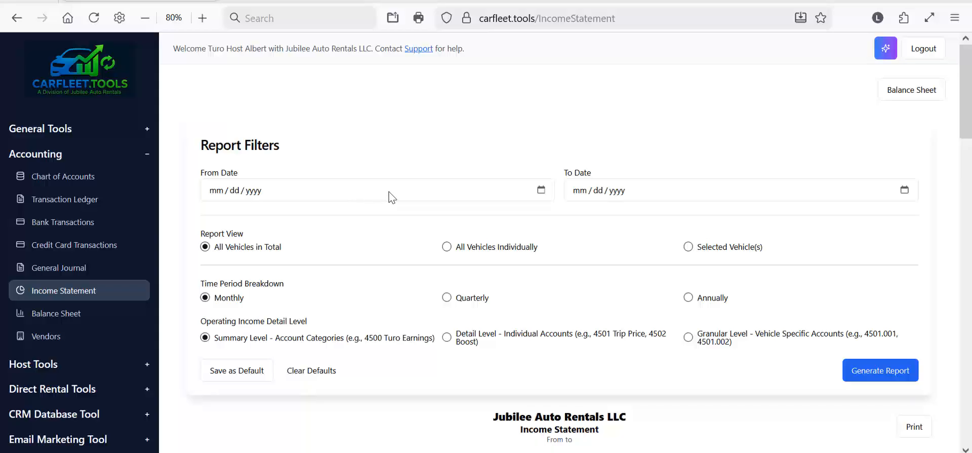
scroll(389, 198, down, 10)
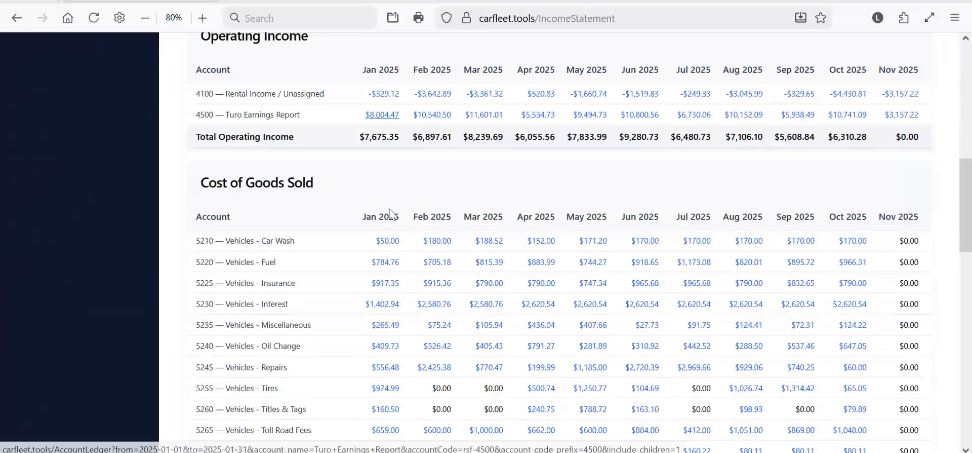
scroll(390, 213, down, 3)
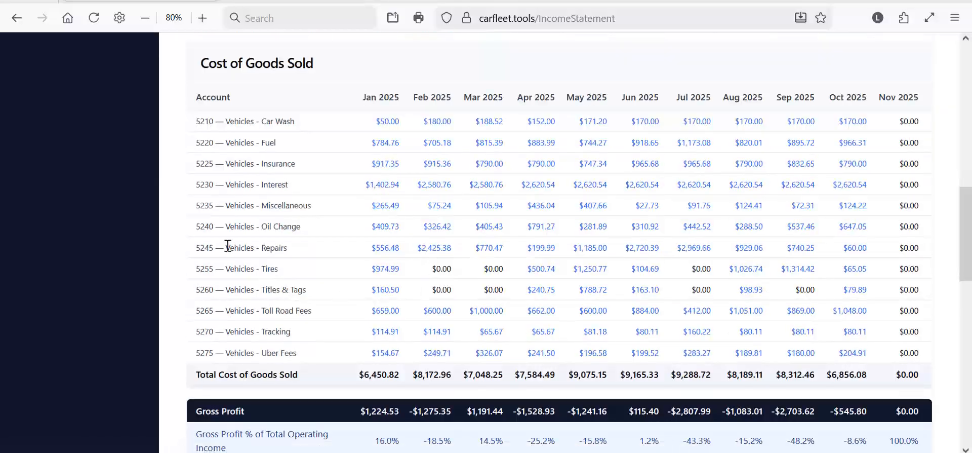
drag(194, 226, 868, 226)
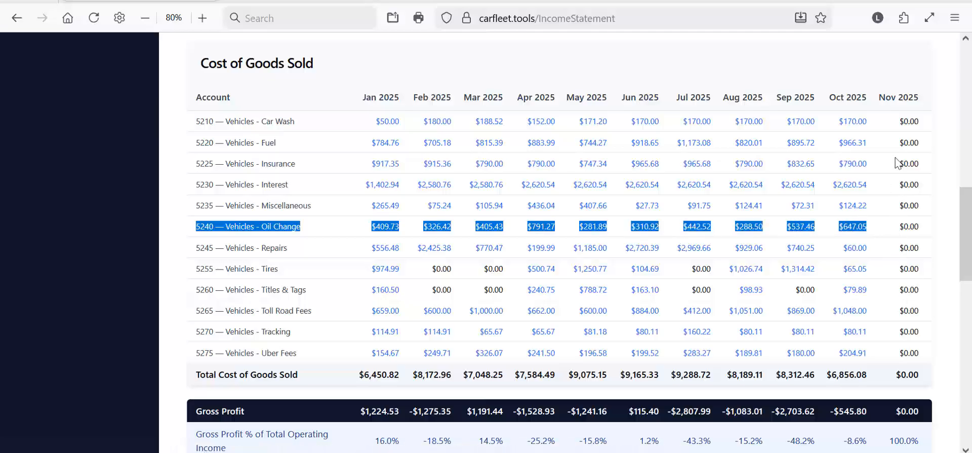
click(824, 63)
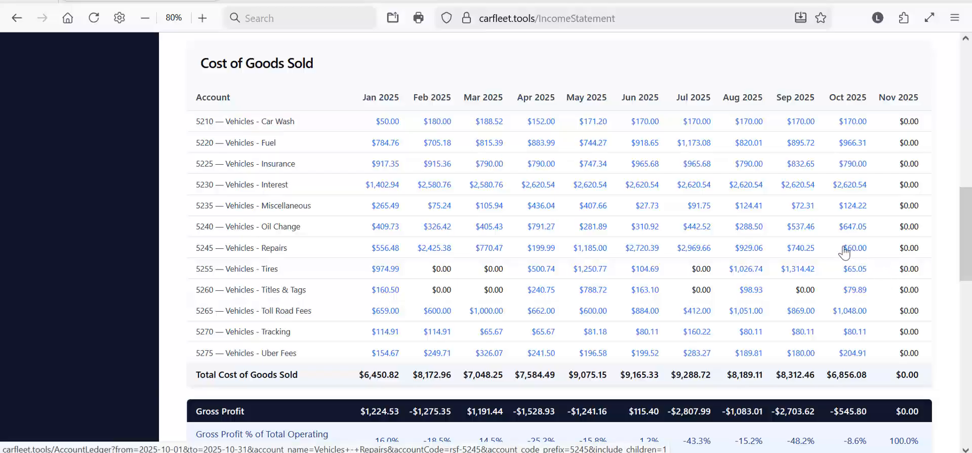
Step: Open the August 2025 ledger for Vehicles - Oil Change and open its 08/06/2025 entry for editing
click(750, 232)
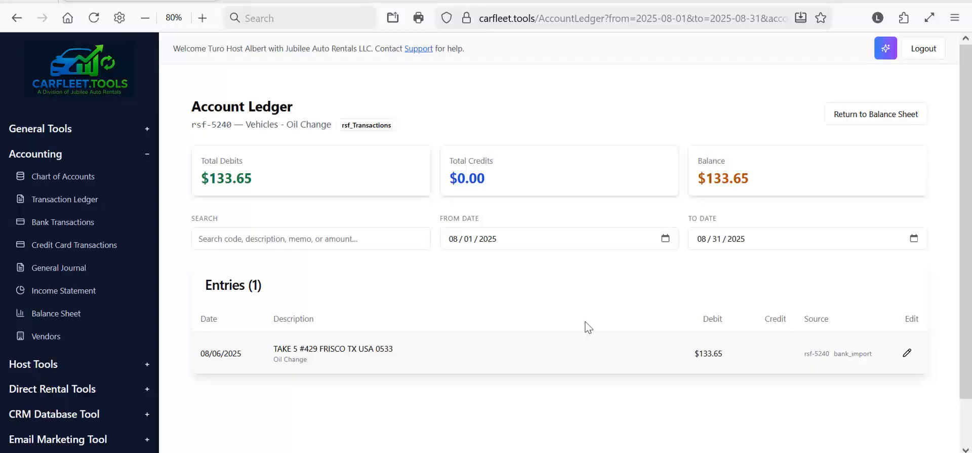
drag(328, 124, 212, 128)
click(229, 128)
click(909, 356)
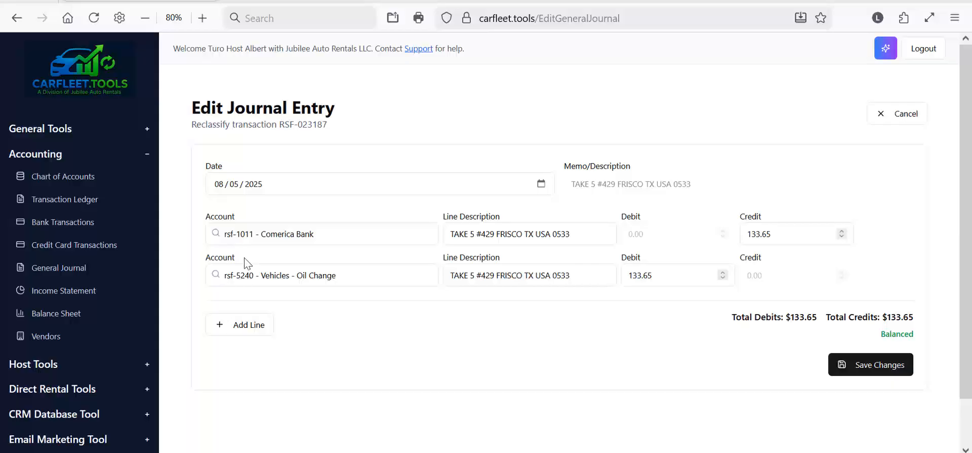
Step: Reclassify the entry's oil change line to rsf-5240.003 - Vehicles - Oil Change - Elvis and save the changes
drag(350, 277, 286, 281)
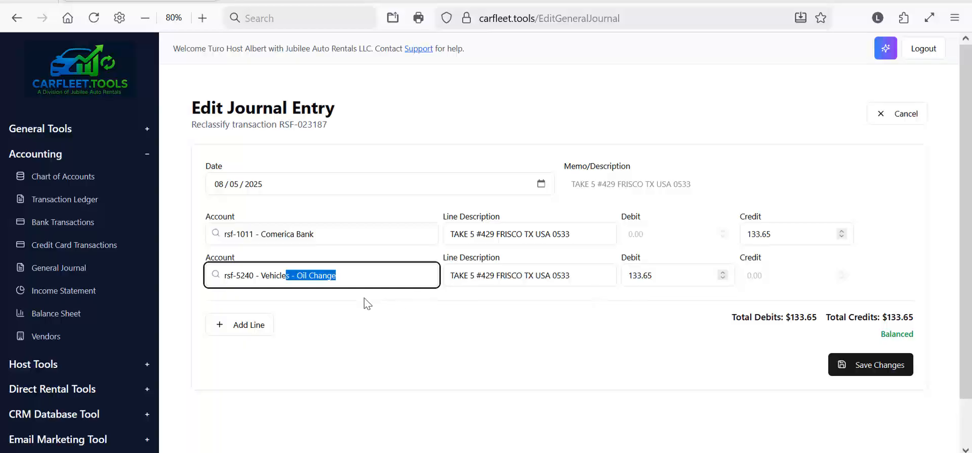
click(344, 277)
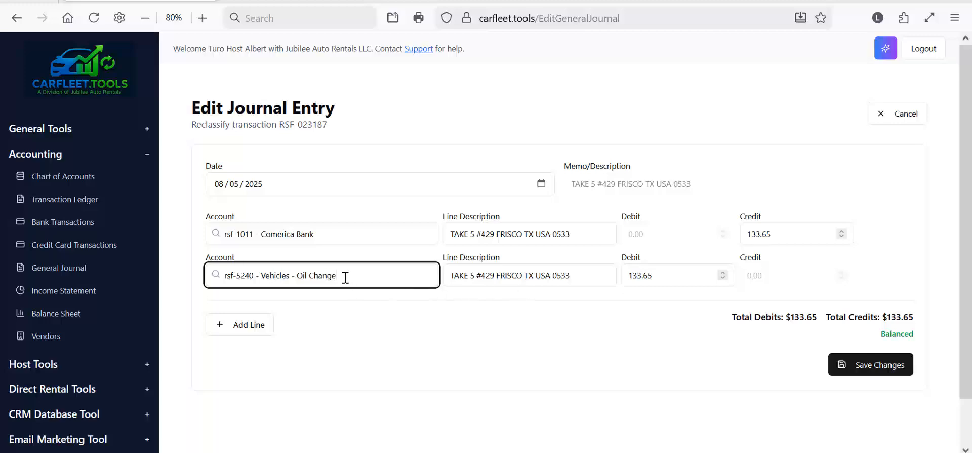
drag(344, 277, 253, 277)
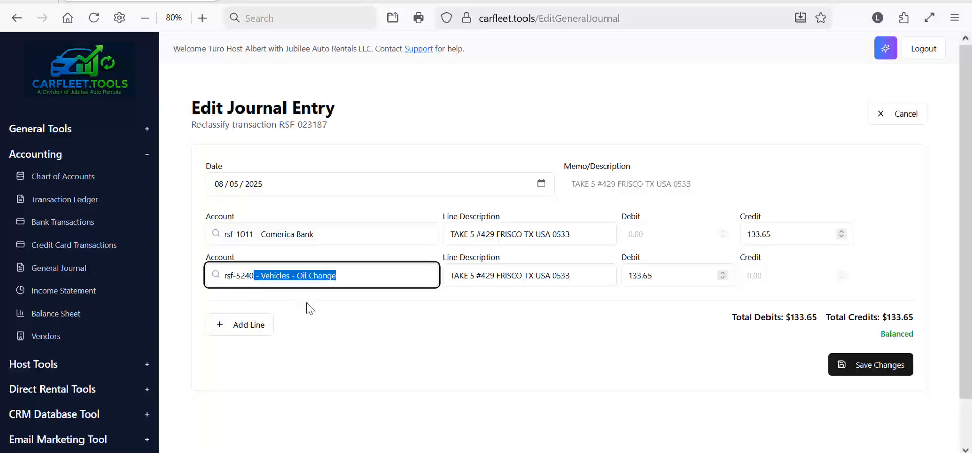
key(BackSpace)
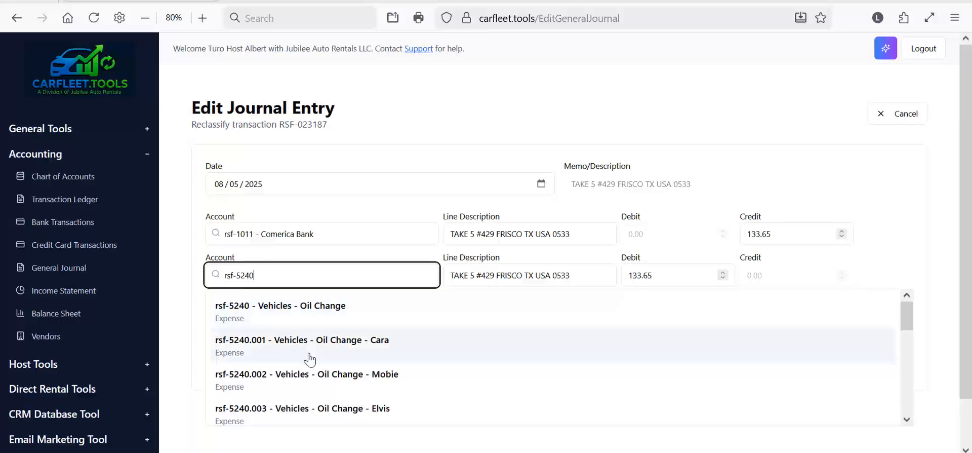
click(266, 350)
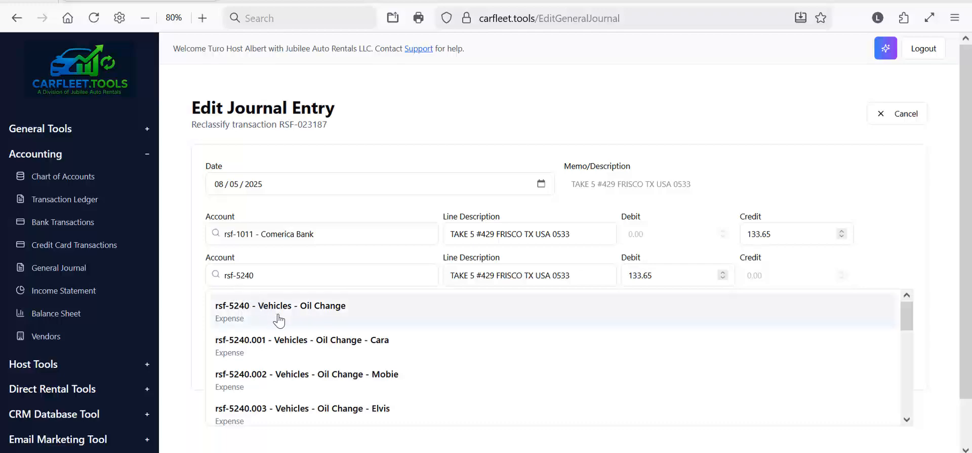
scroll(284, 342, down, 1)
scroll(285, 342, down, 1)
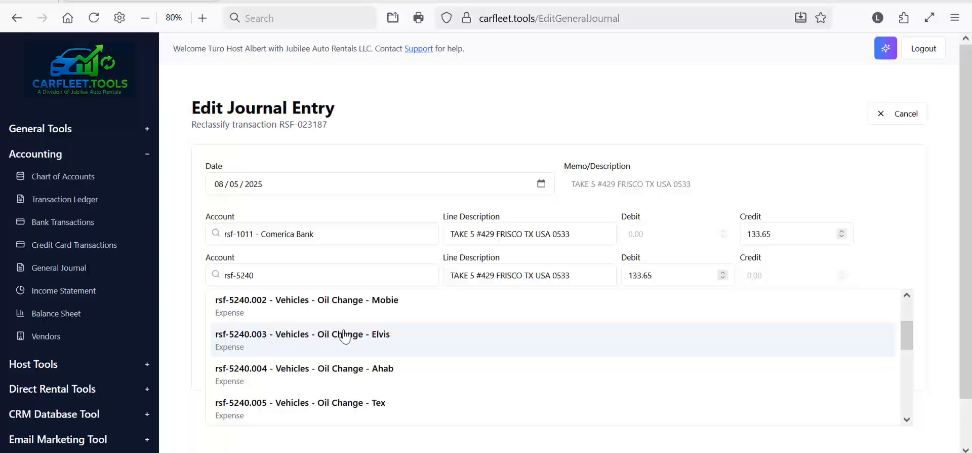
click(302, 335)
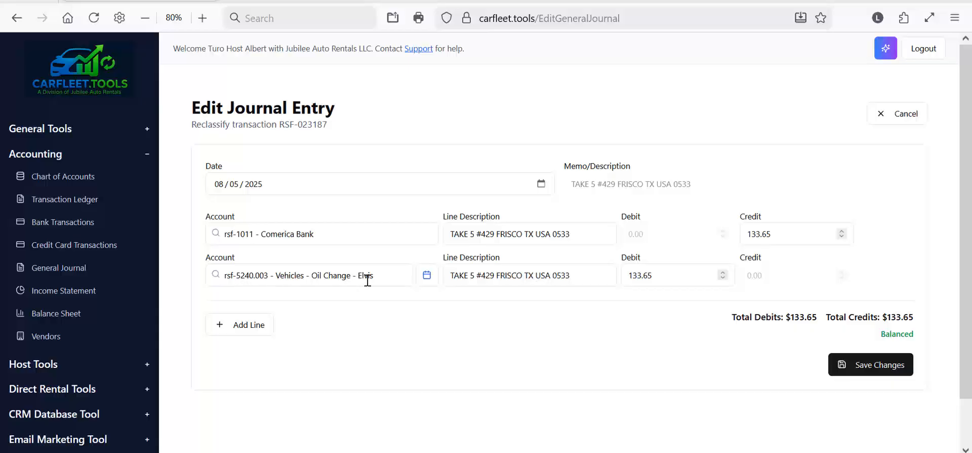
click(871, 365)
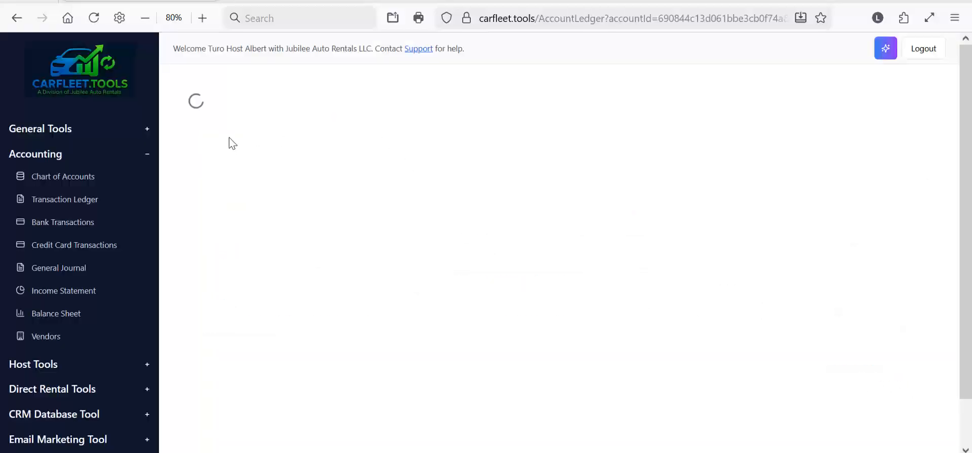
Step: Return to the Income Statement and open the July 2025 ledger for Vehicles - Oil Change
click(19, 23)
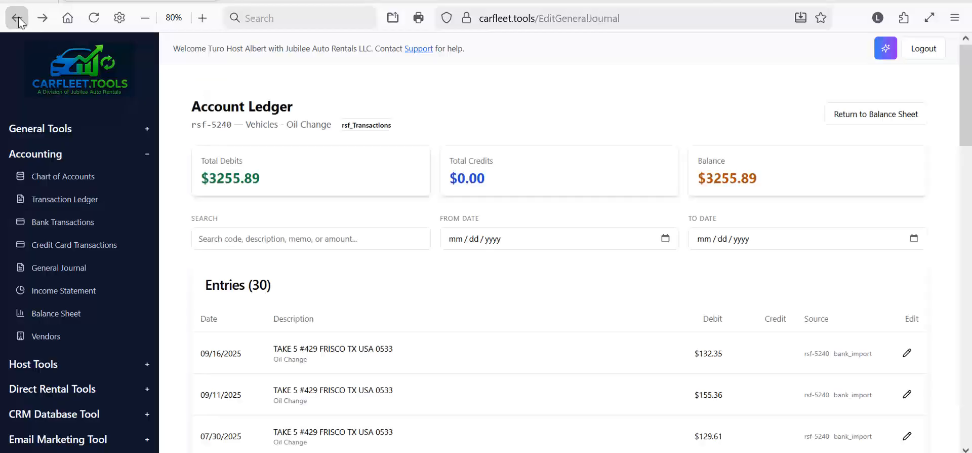
click(20, 23)
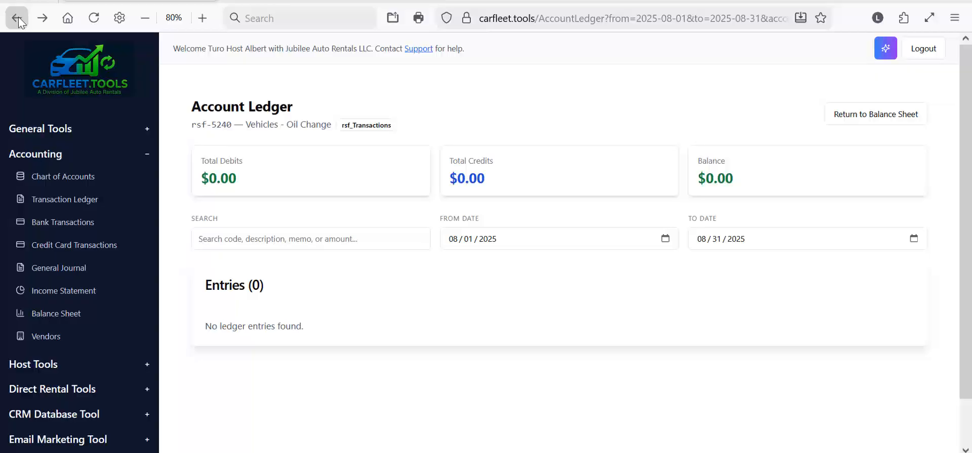
click(20, 21)
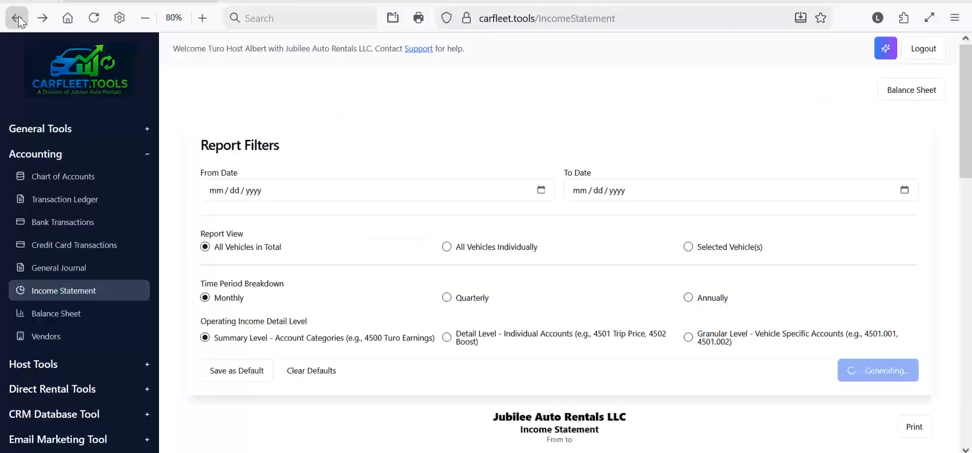
scroll(571, 174, down, 8)
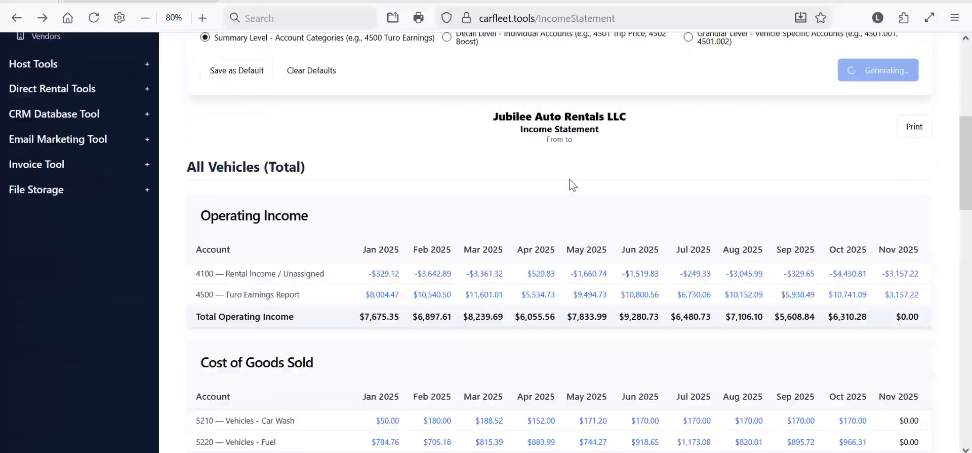
scroll(569, 182, down, 2)
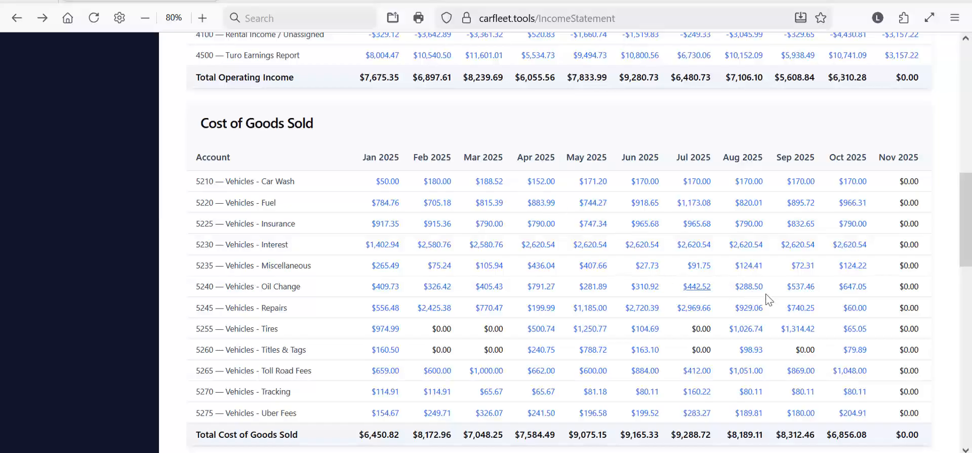
click(699, 286)
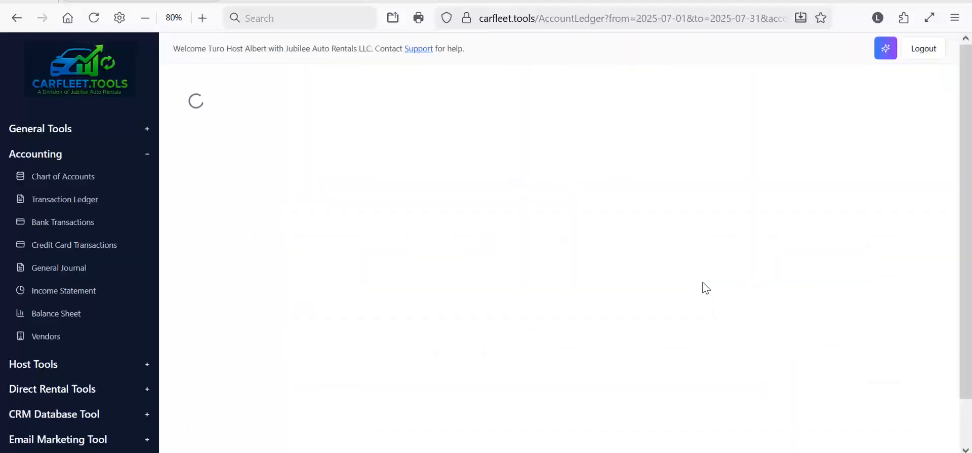
scroll(746, 305, down, 2)
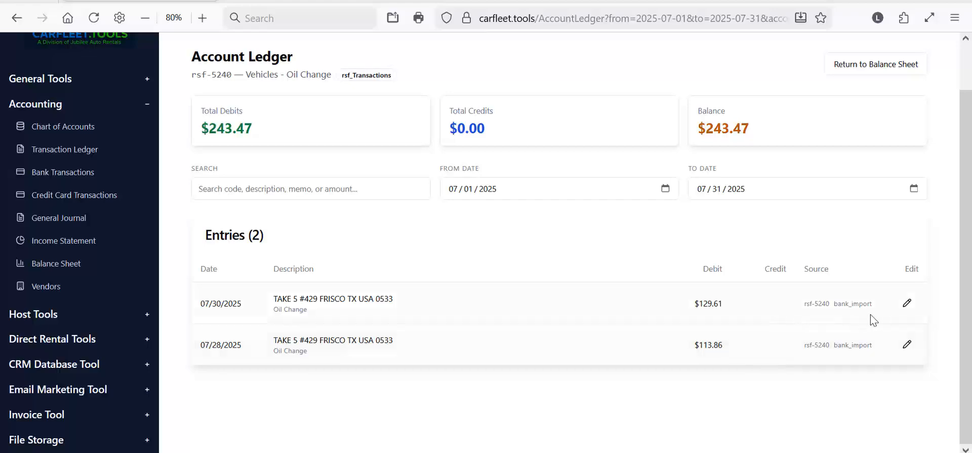
Step: Reclassify the 07/30/2025 entry's oil change line to rsf-5240.005 - Vehicles - Oil Change - Tex and save the changes
click(907, 305)
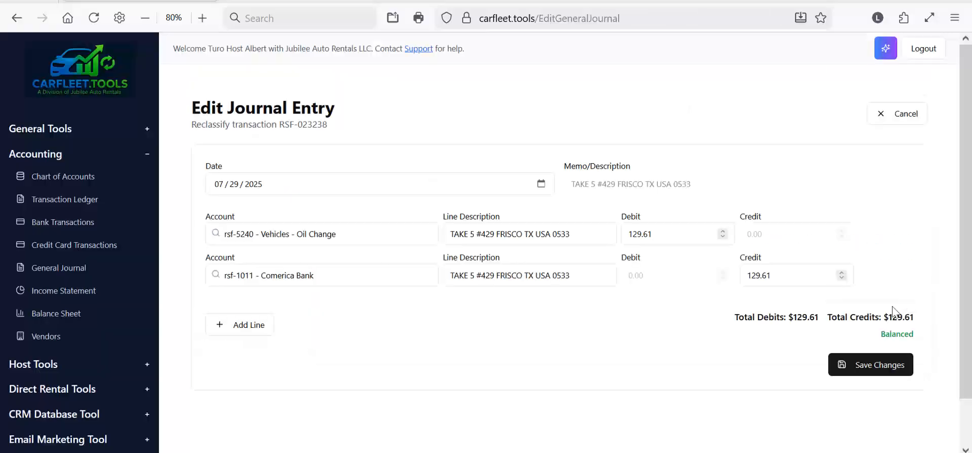
drag(349, 234, 256, 232)
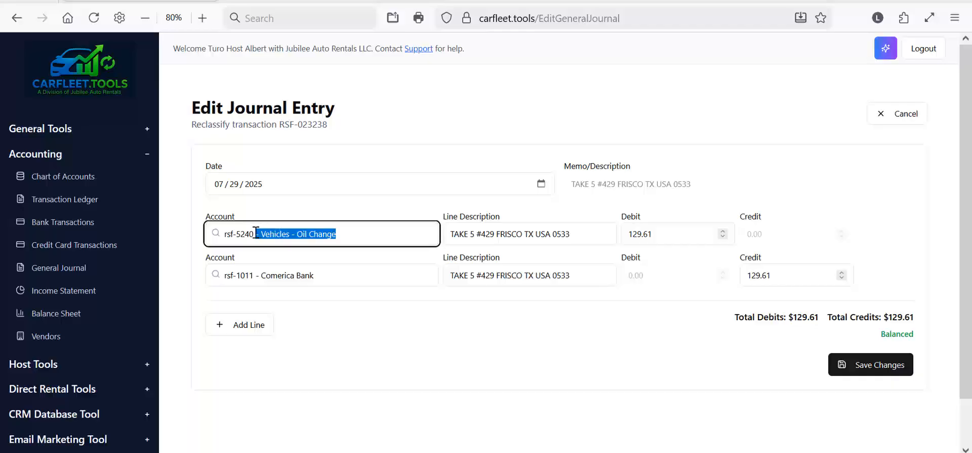
key(BackSpace)
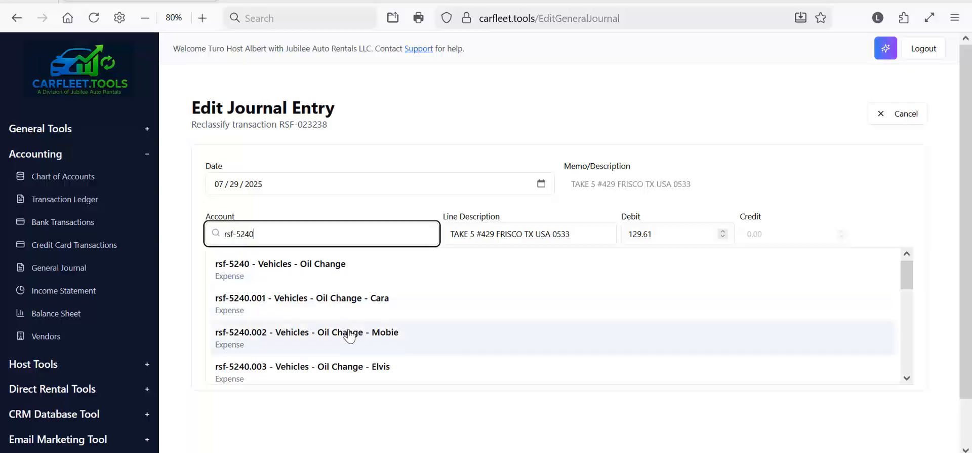
scroll(352, 334, down, 4)
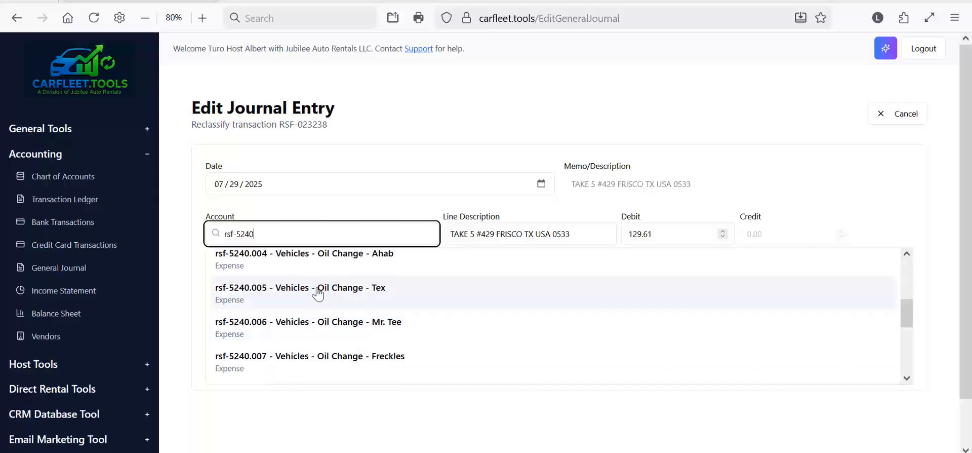
click(318, 288)
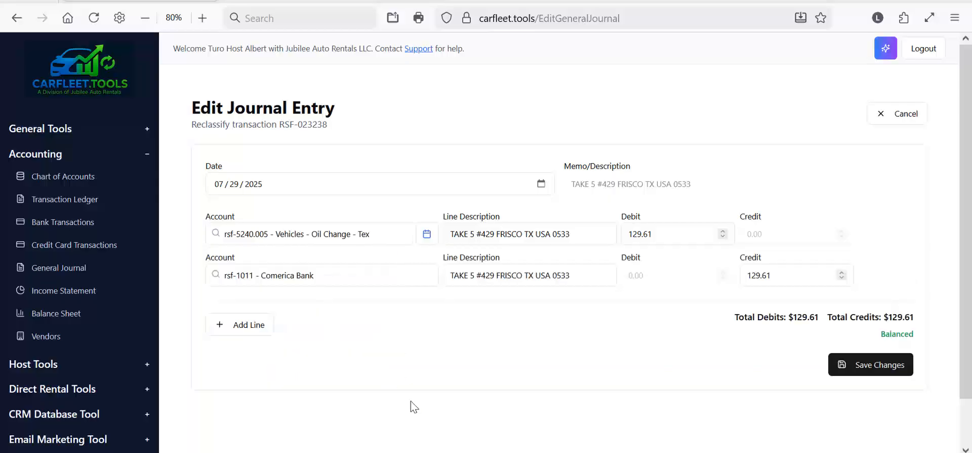
click(862, 363)
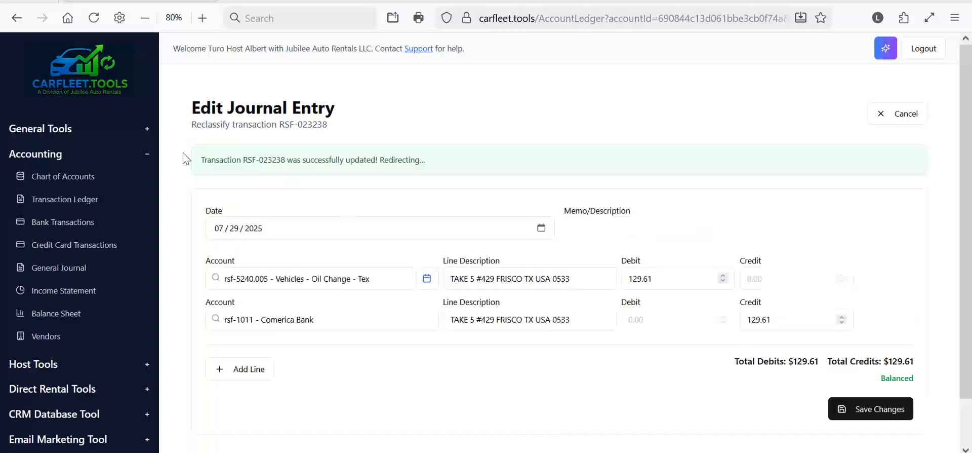
Step: Return to the July 2025 ledger for Vehicles - Oil Change and open its 07/28/2025 entry for editing
click(17, 20)
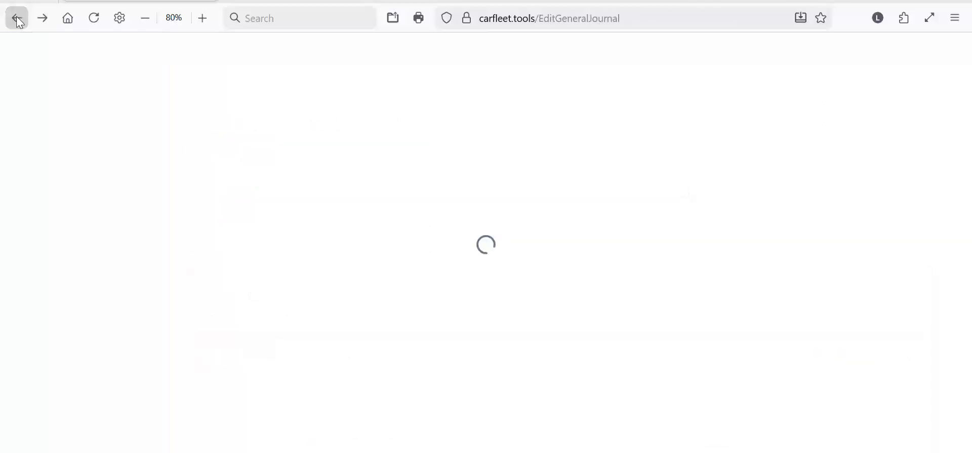
click(18, 20)
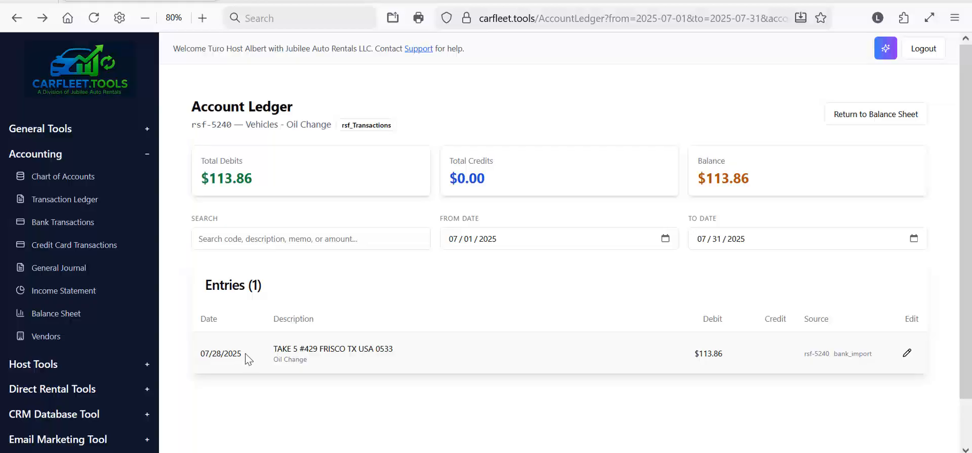
click(908, 354)
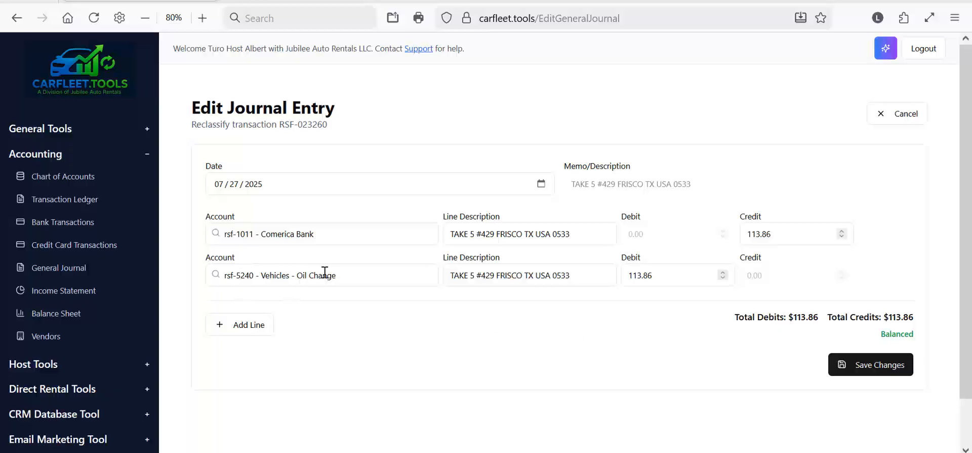
Step: Reclassify the entry's oil change line to rsf-5240.001 - Vehicles - Oil Change - Cara and save the changes
drag(341, 276, 229, 264)
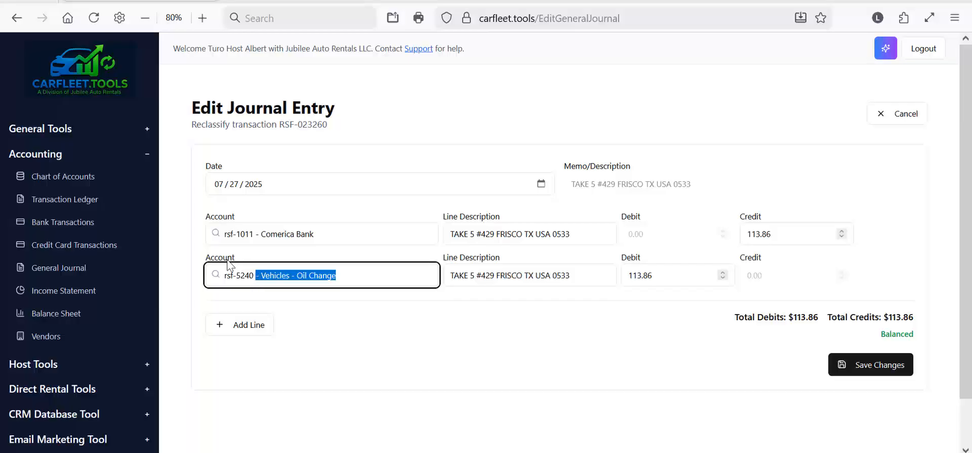
key(BackSpace)
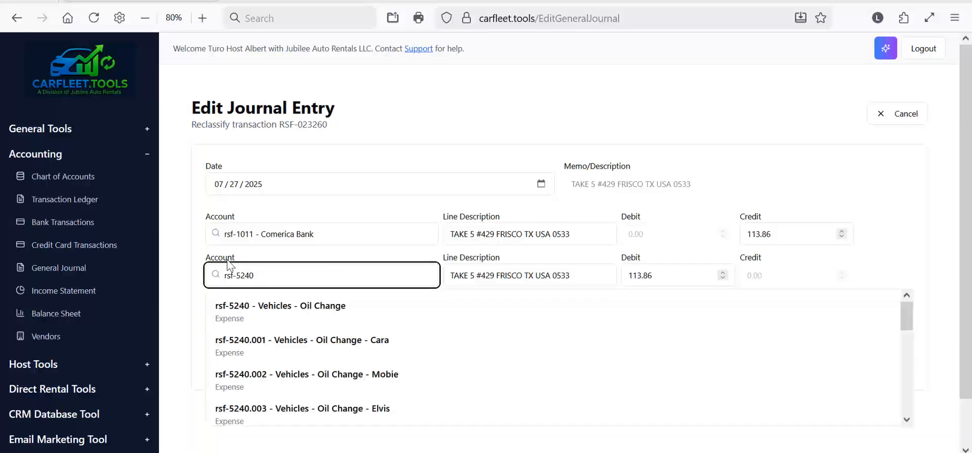
click(330, 344)
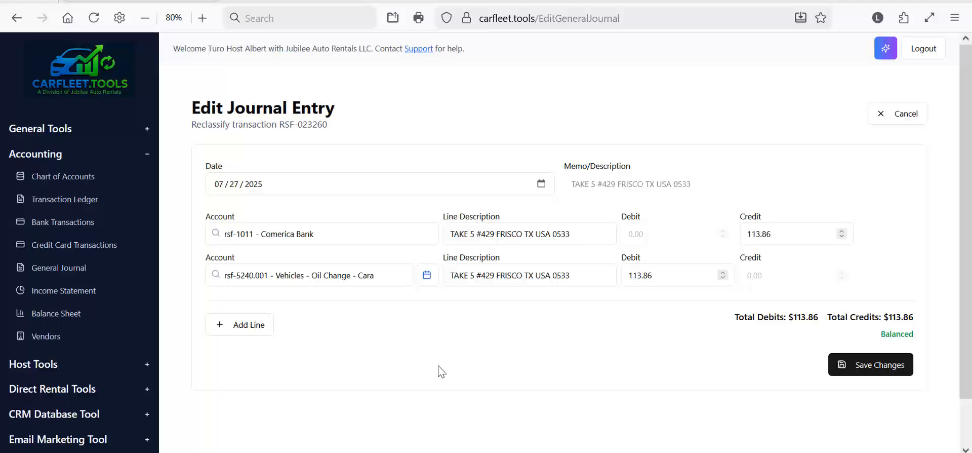
click(874, 364)
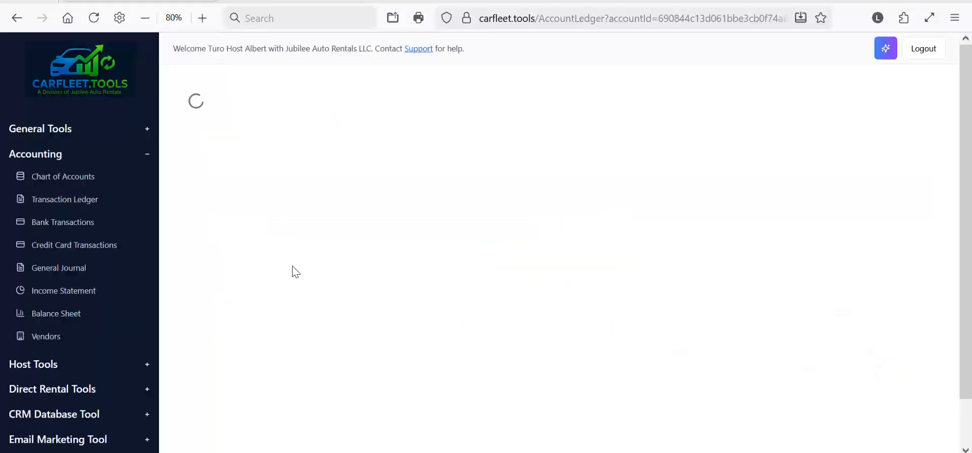
Step: Return to the July 2025 ledger for Vehicles - Oil Change and set its From Date to 06/01/2025
click(21, 23)
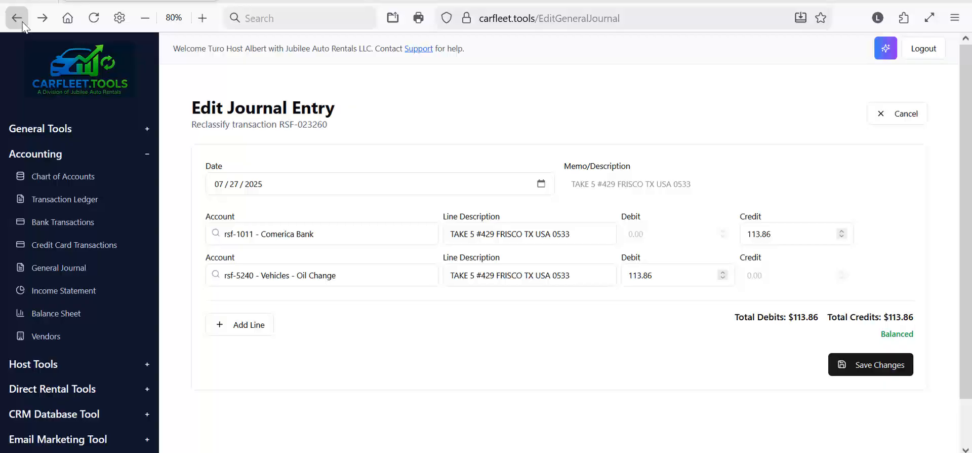
click(22, 24)
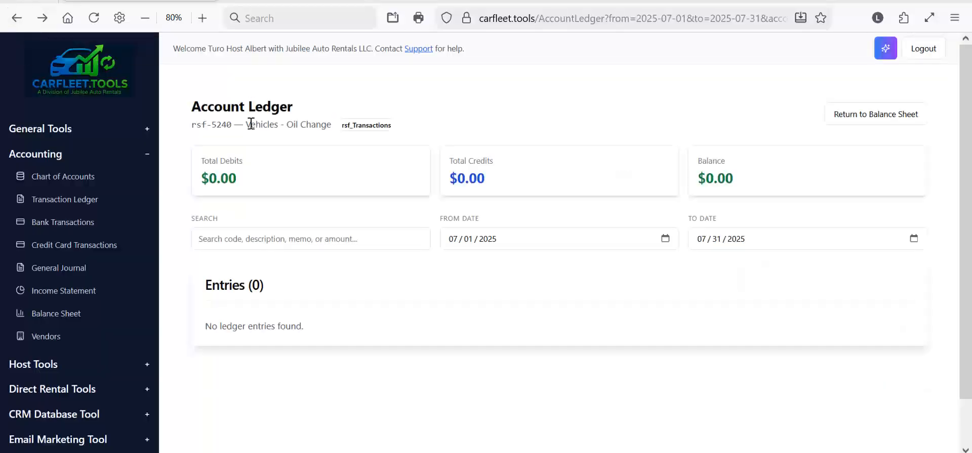
drag(234, 129, 216, 128)
click(456, 239)
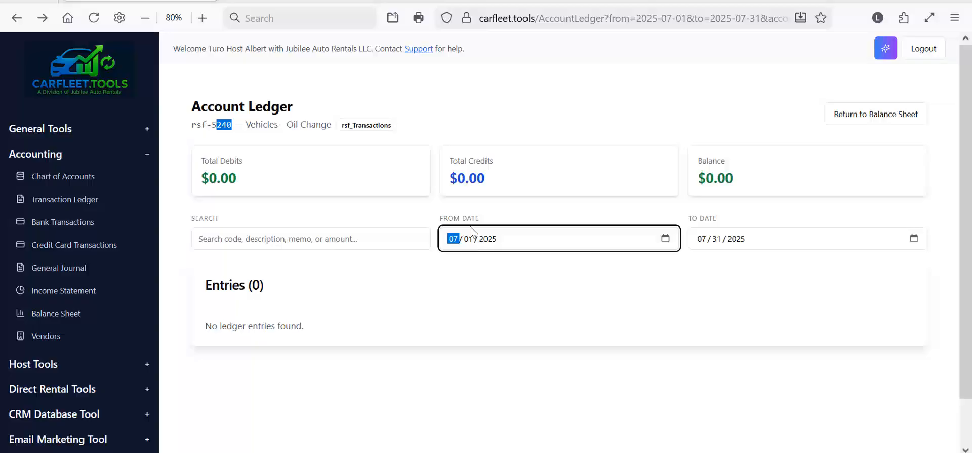
click(665, 239)
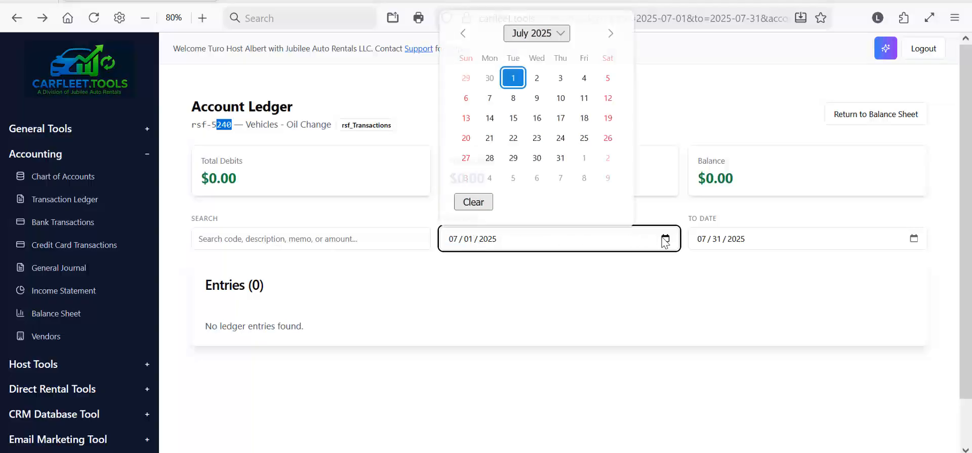
click(464, 34)
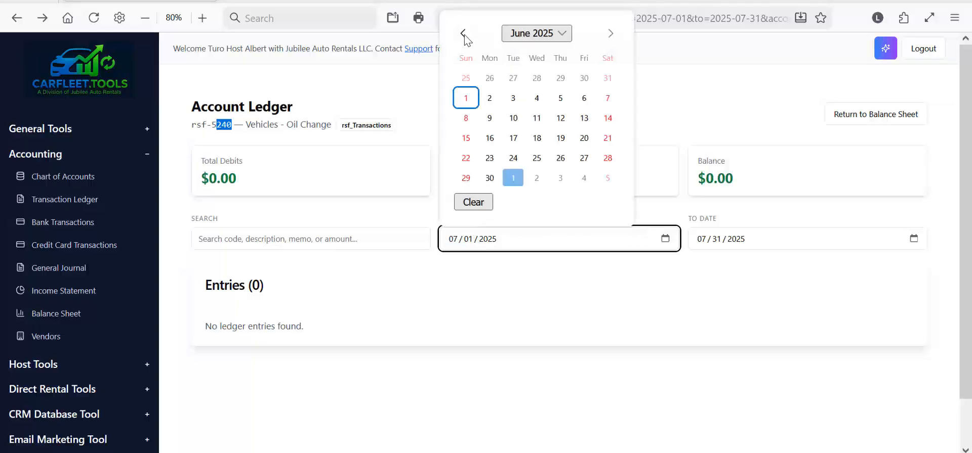
click(466, 98)
Step: Open the 07/01/2025 entry for editing and reclassify its oil change line to rsf-5240.006 - Vehicles - Oil Change - Mr. Tee
scroll(551, 304, down, 2)
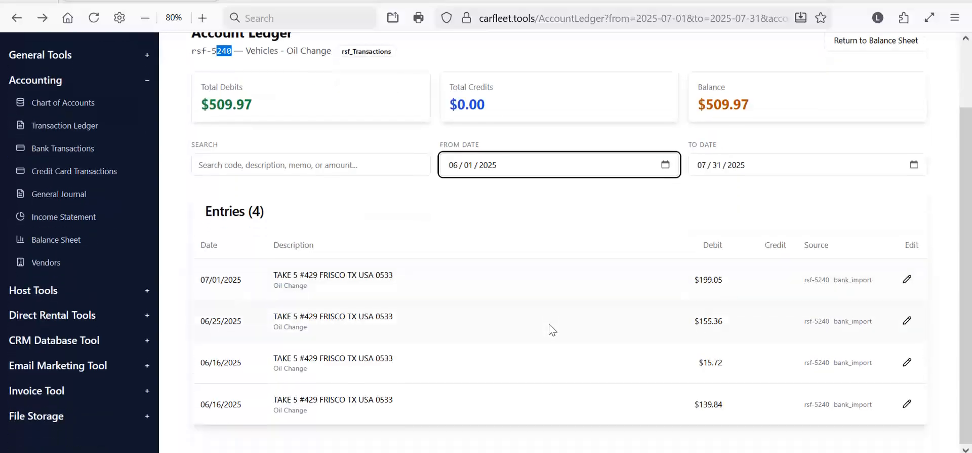
scroll(550, 323, up, 2)
scroll(581, 340, down, 2)
click(907, 280)
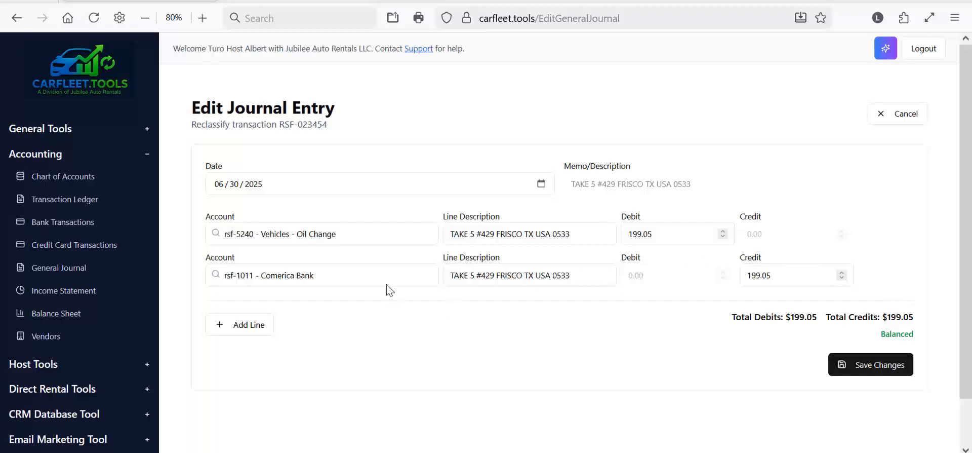
click(352, 230)
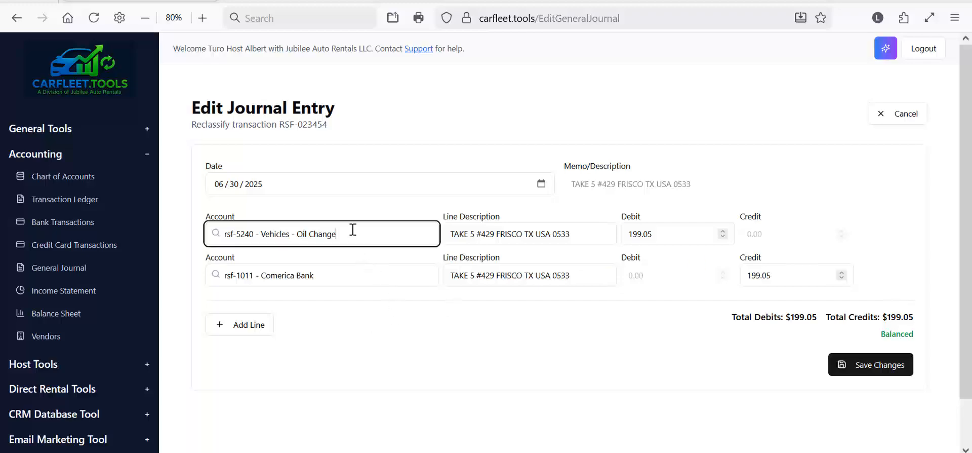
drag(353, 230, 254, 234)
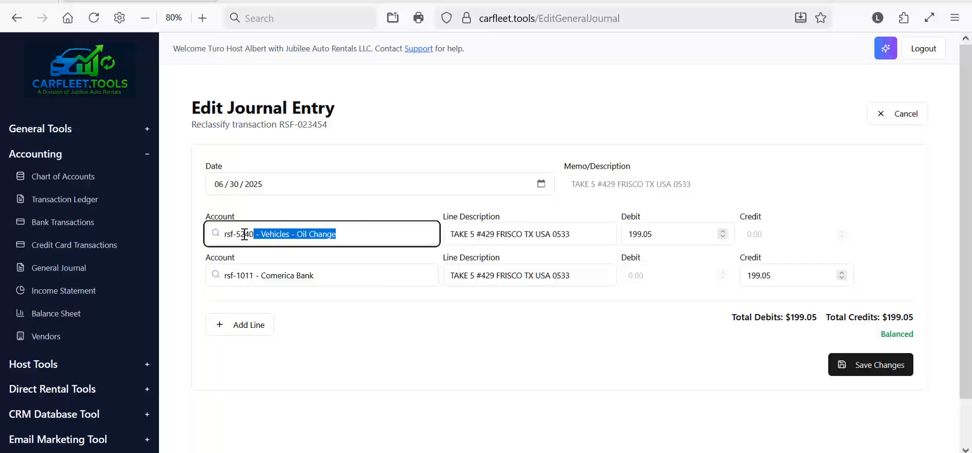
key(BackSpace)
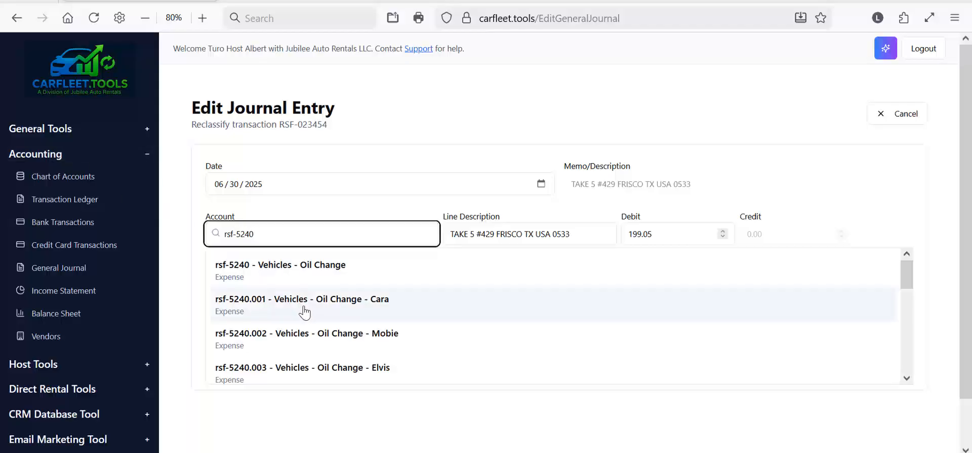
scroll(307, 311, down, 3)
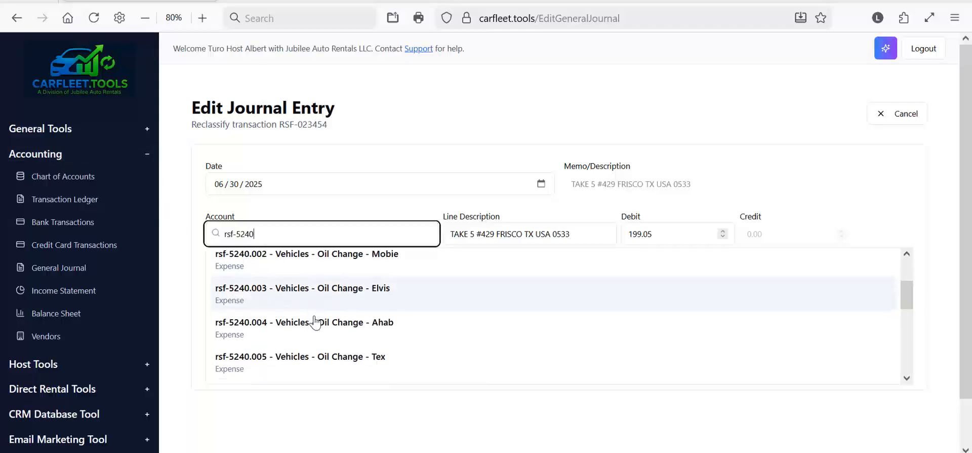
click(305, 331)
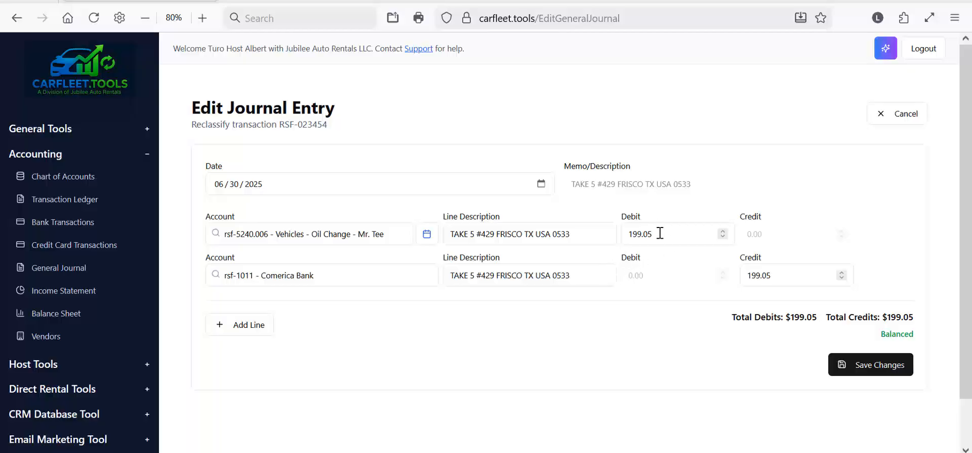
Step: Set the debit of the Mr. Tee oil change line to 120.99 and check the entry's out-of-balance amount
drag(660, 233, 611, 235)
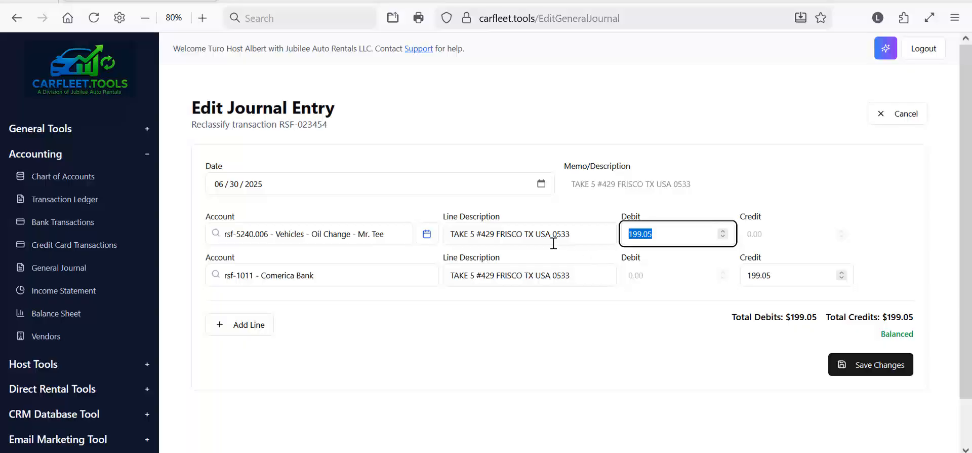
text(120.99)
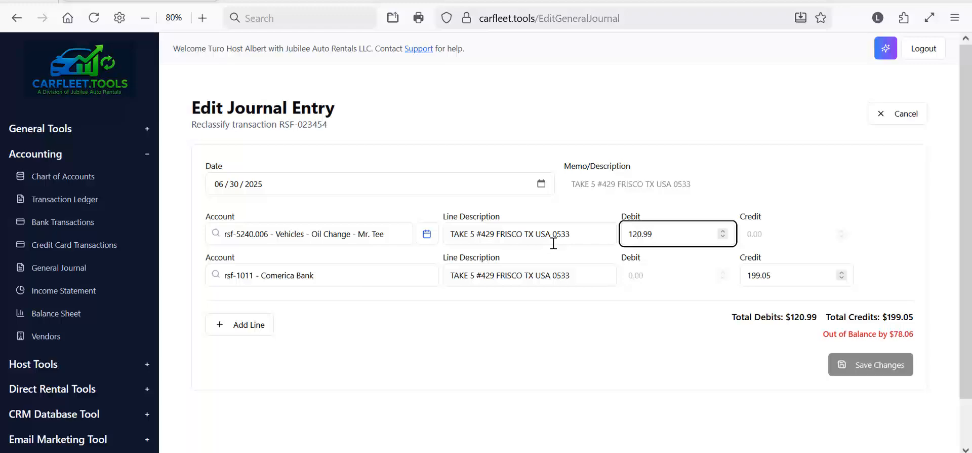
click(428, 357)
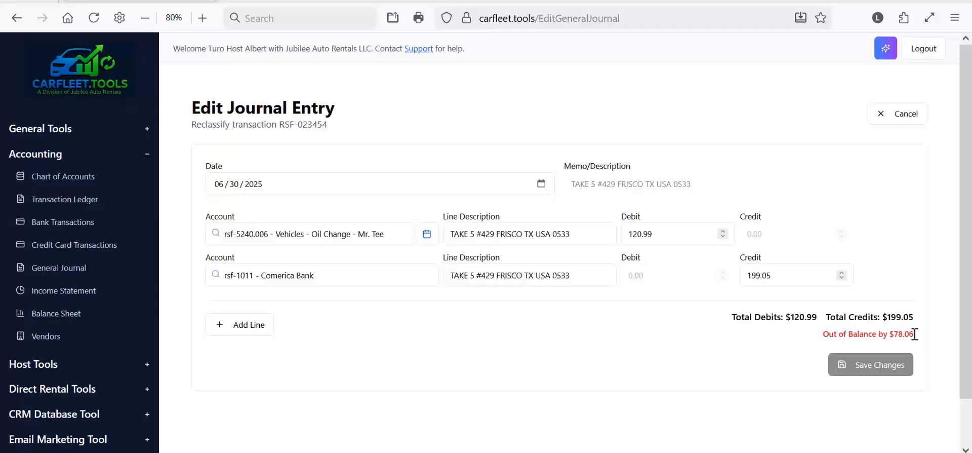
drag(914, 334, 893, 335)
Step: Add a line for rsf-5245.006 - Vehicles - Repairs - Mr. Tee with a debit of 78.06 and save the changes
click(241, 330)
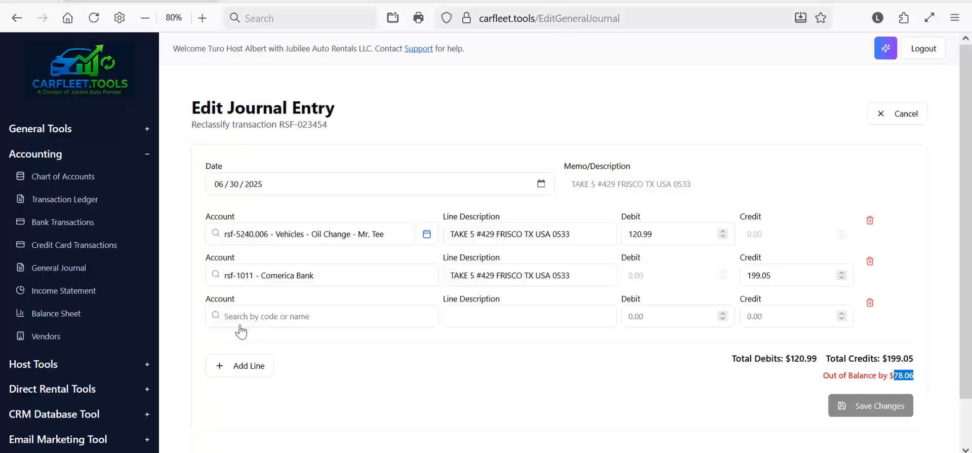
click(275, 317)
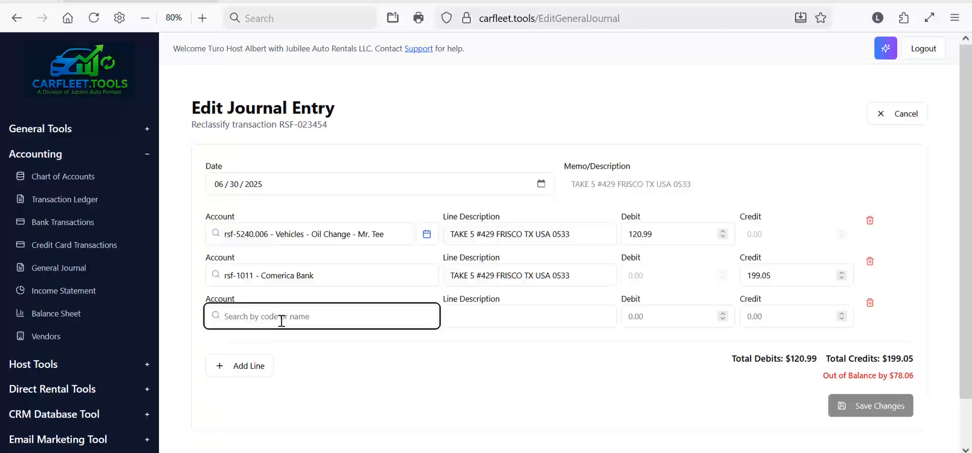
text(repairs)
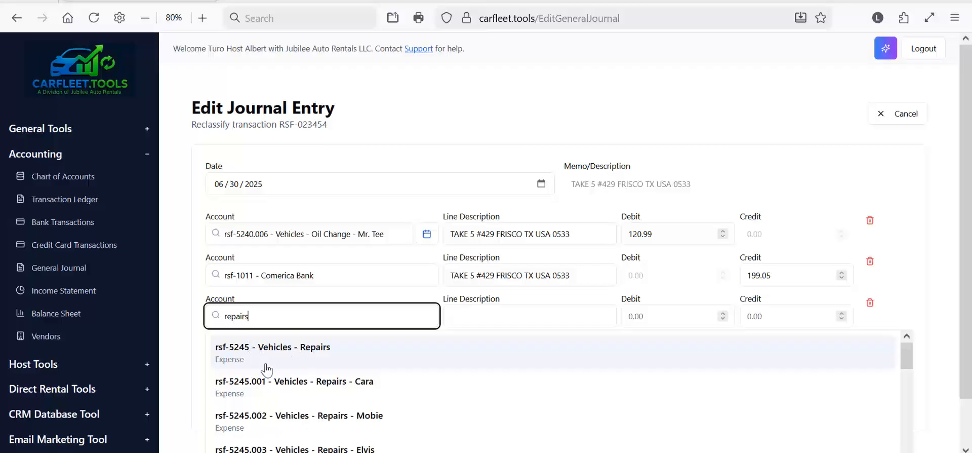
scroll(267, 375, down, 5)
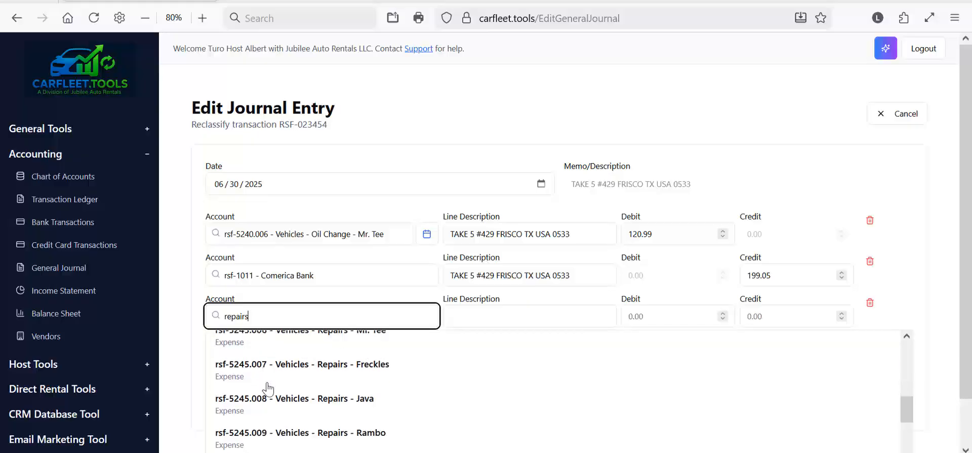
scroll(271, 388, up, 2)
click(282, 403)
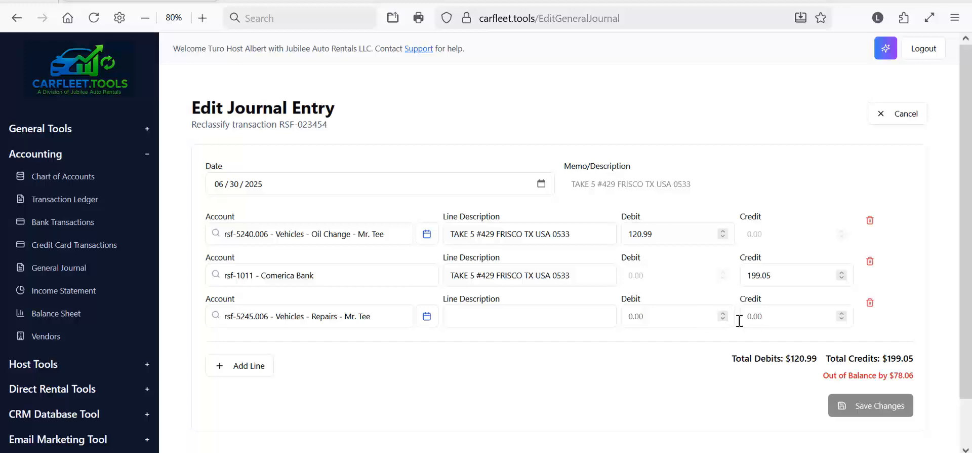
click(676, 316)
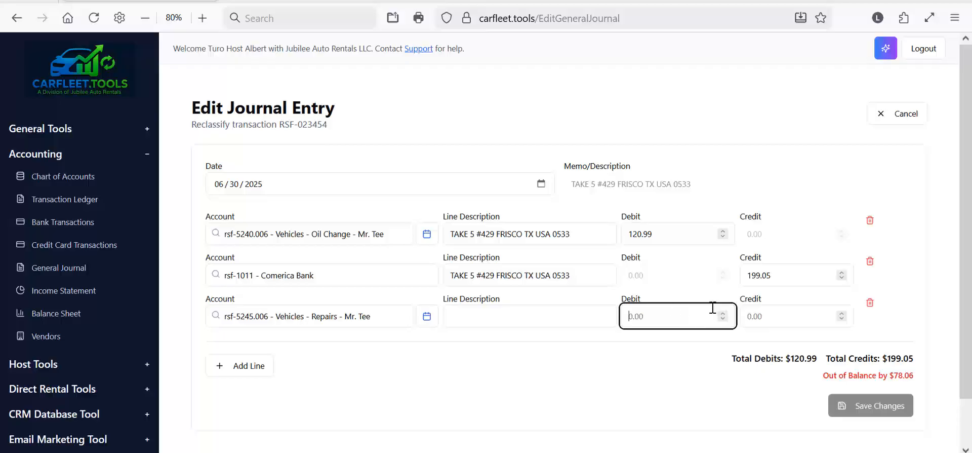
text(78.06)
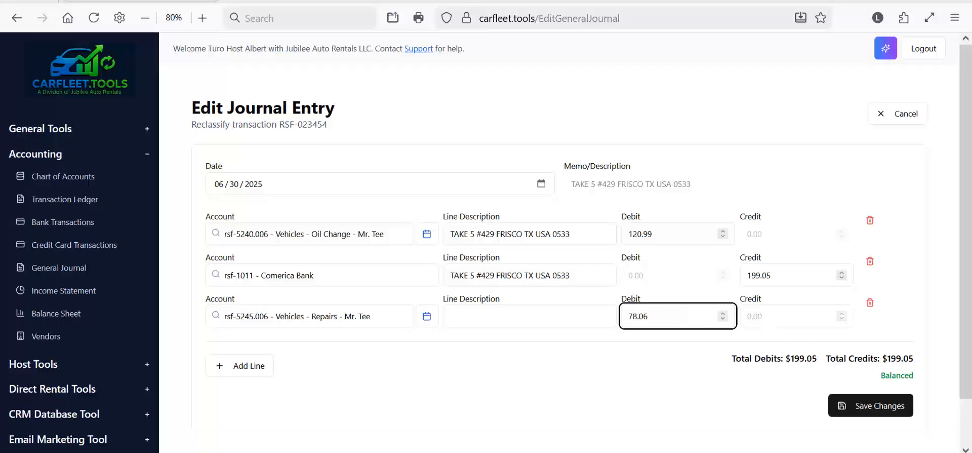
click(871, 407)
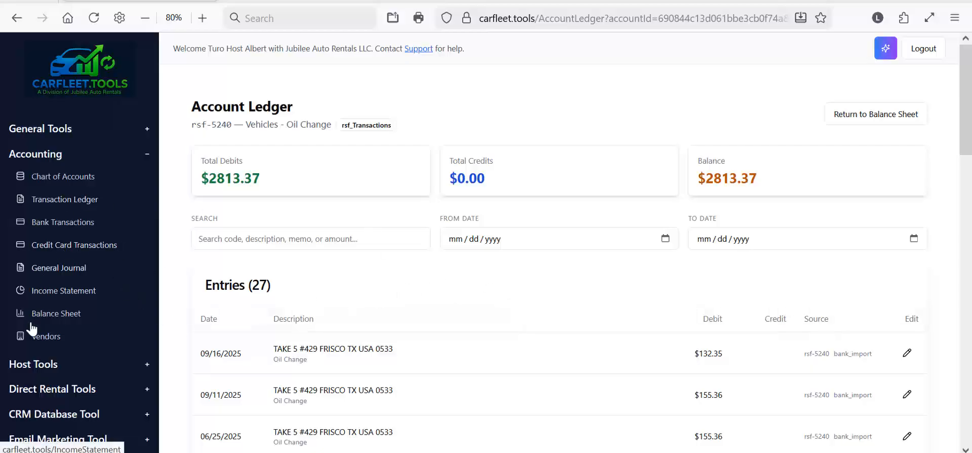
Step: Open the Income Statement with an annual breakdown and examine the Vehicles - Oil Change amounts per vehicle under Cost of Goods Sold
click(58, 298)
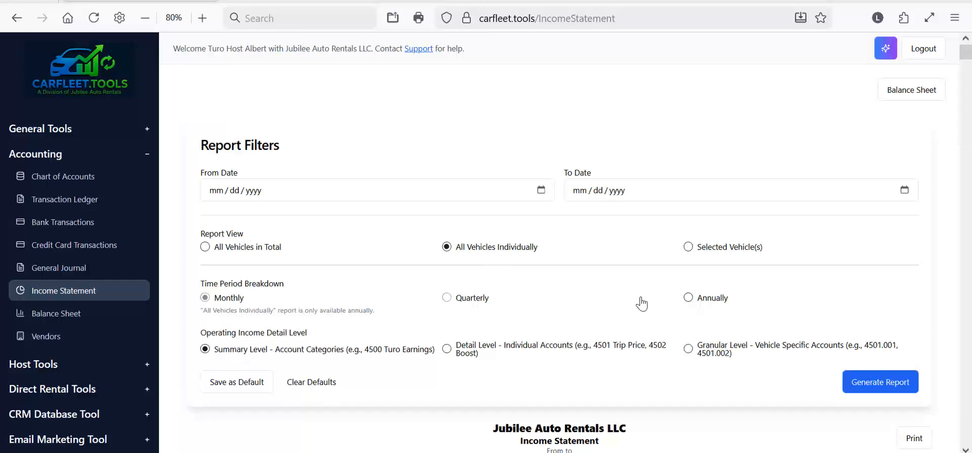
click(689, 299)
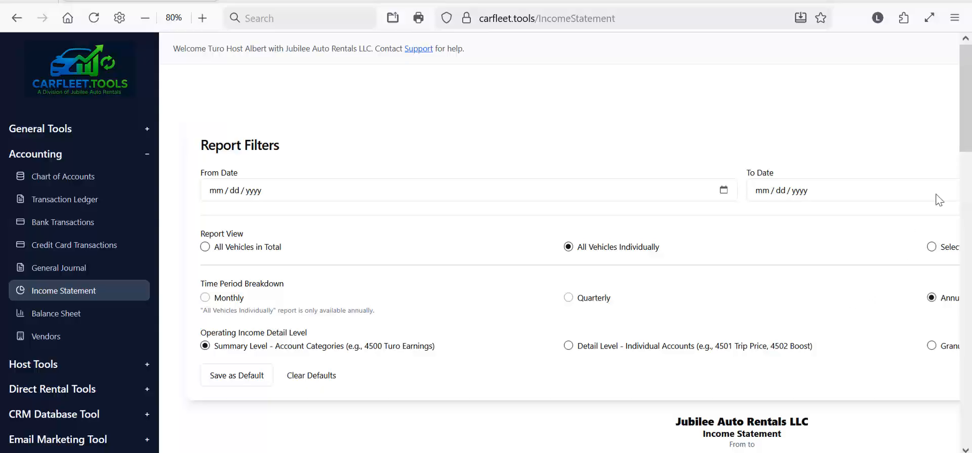
scroll(656, 281, down, 1)
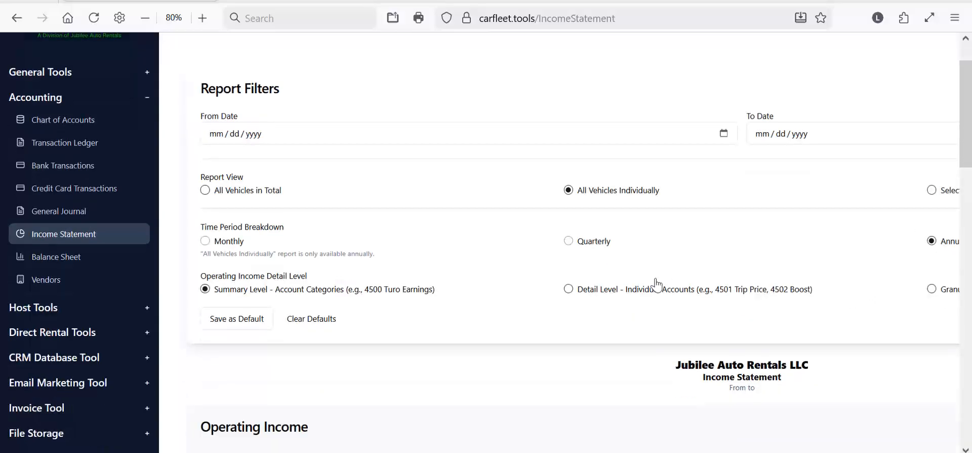
scroll(656, 282, down, 4)
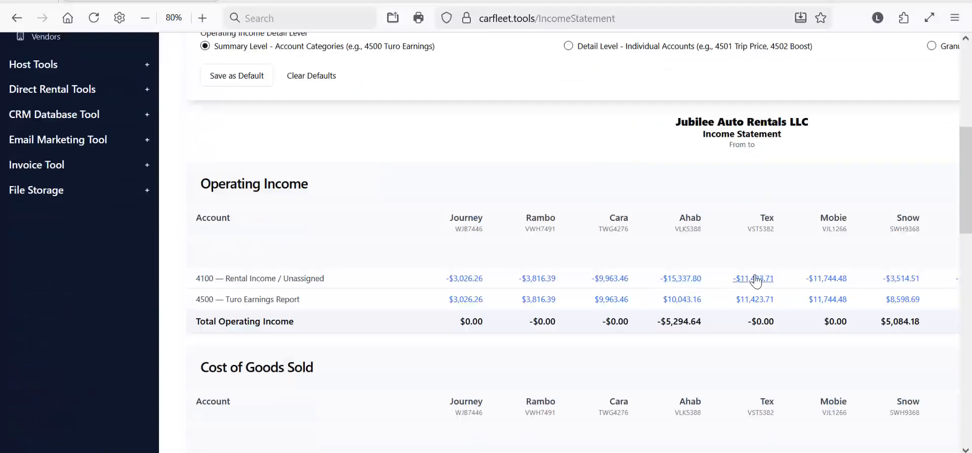
scroll(613, 332, down, 1)
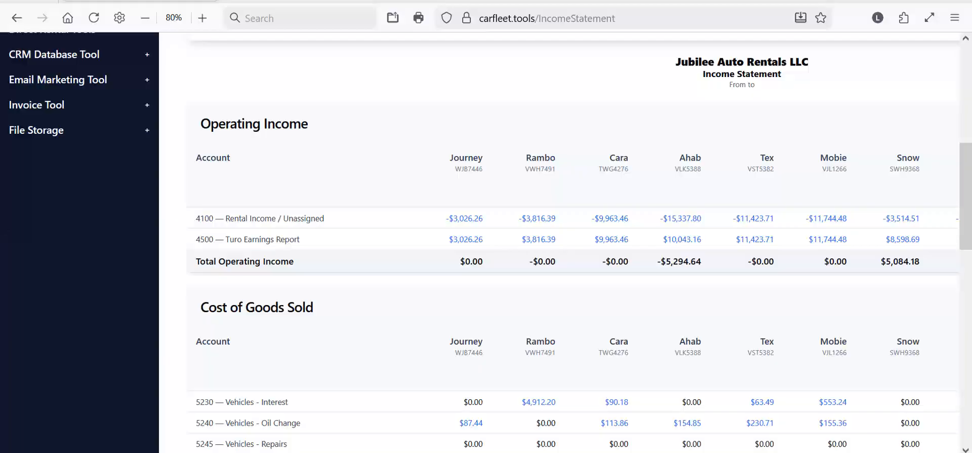
Step: Widen the browser window to reach the Income Statement's last vehicle columns and examine Mr. Tee's oil change and repairs amounts under Cost of Goods Sold
drag(1, 242, 0, 242)
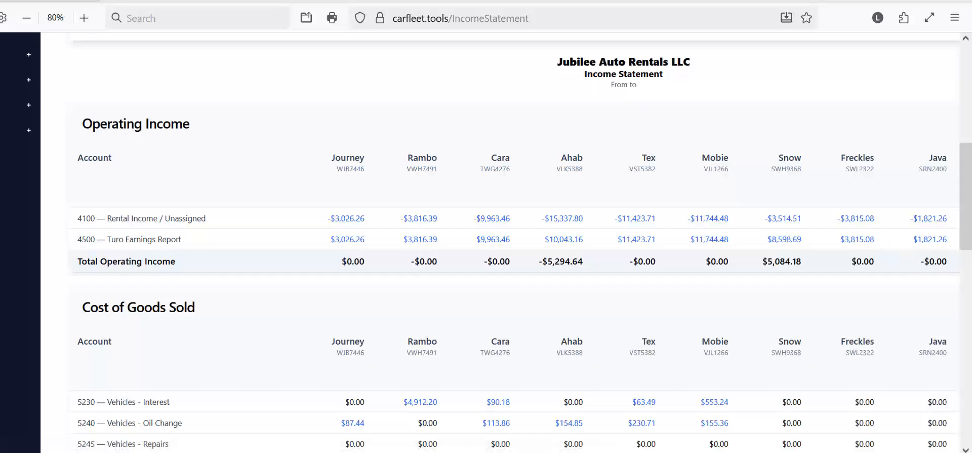
drag(968, 257, 971, 257)
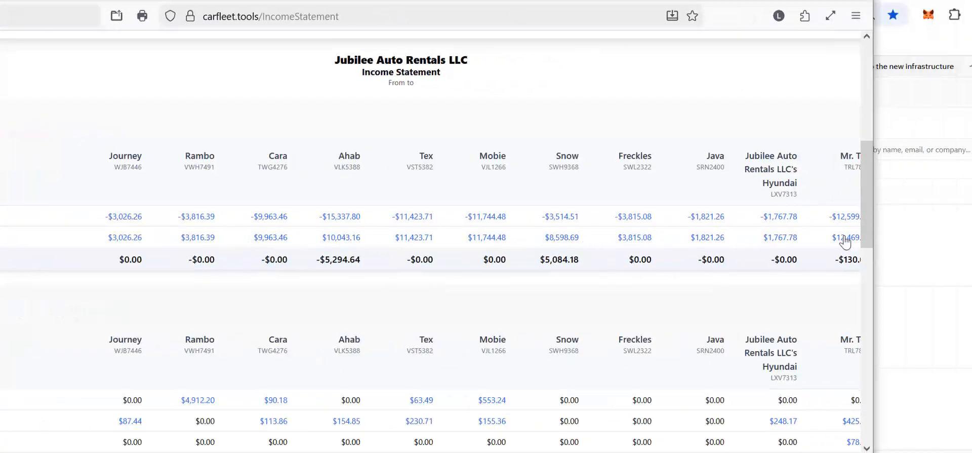
drag(872, 259, 939, 259)
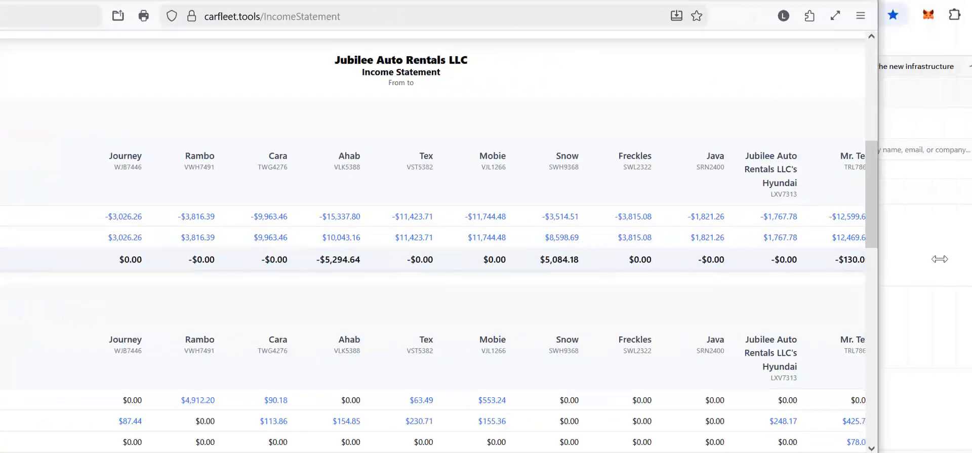
scroll(551, 273, down, 6)
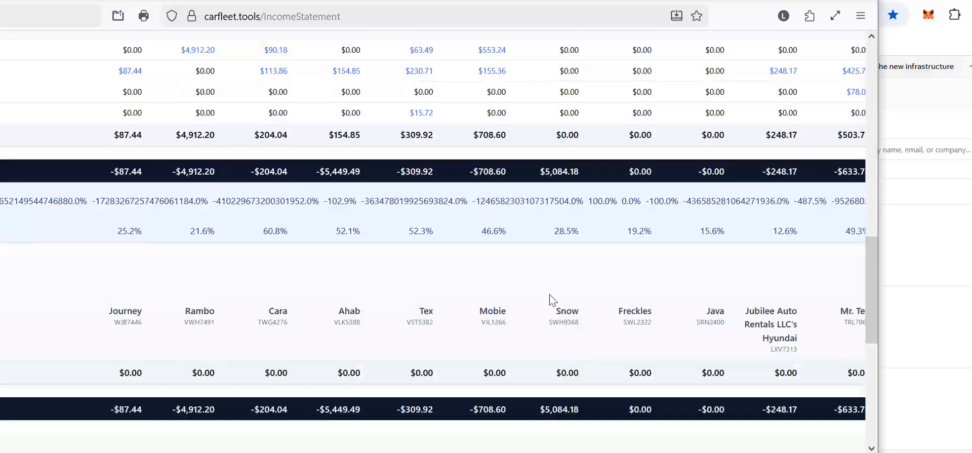
scroll(548, 300, down, 3)
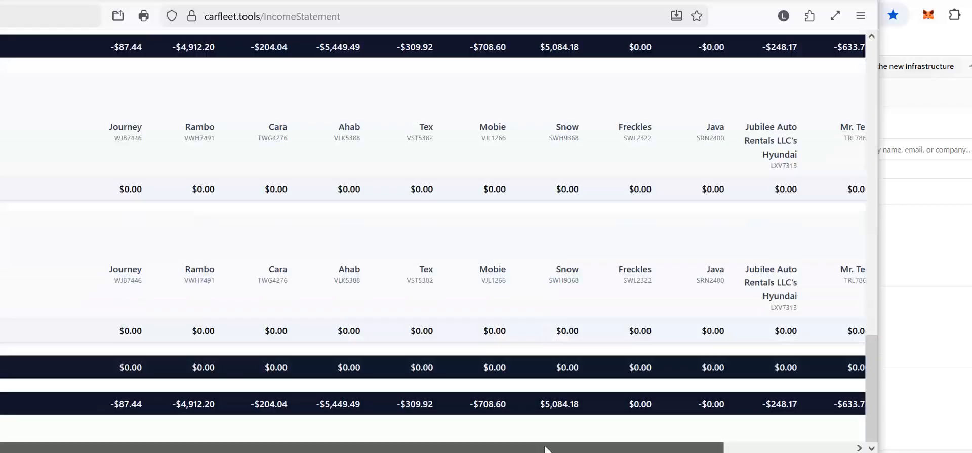
drag(545, 448, 686, 440)
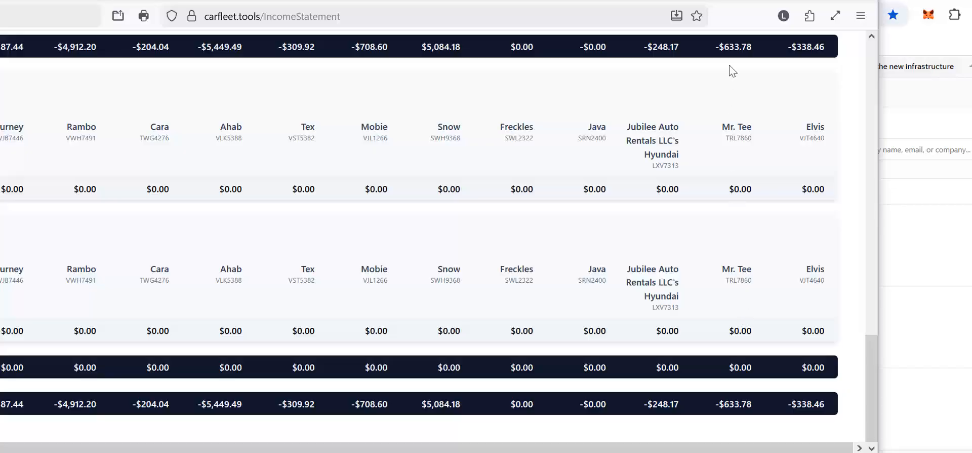
scroll(749, 143, up, 5)
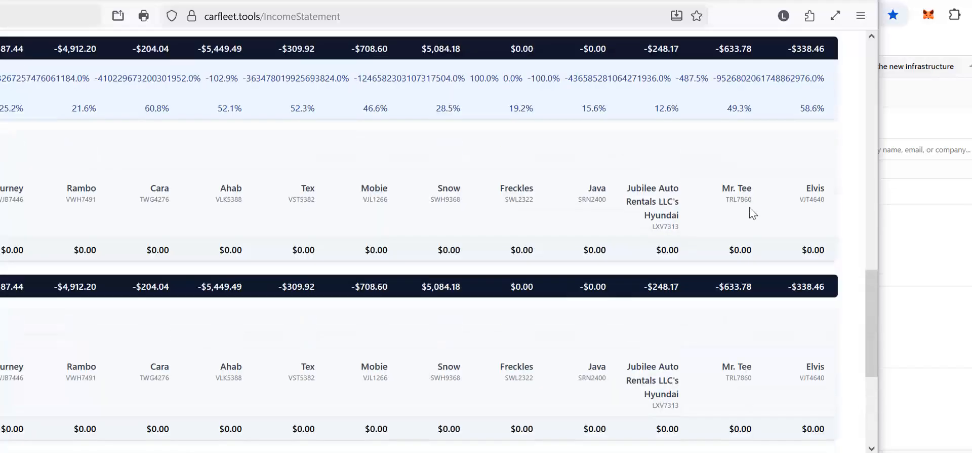
scroll(748, 223, down, 5)
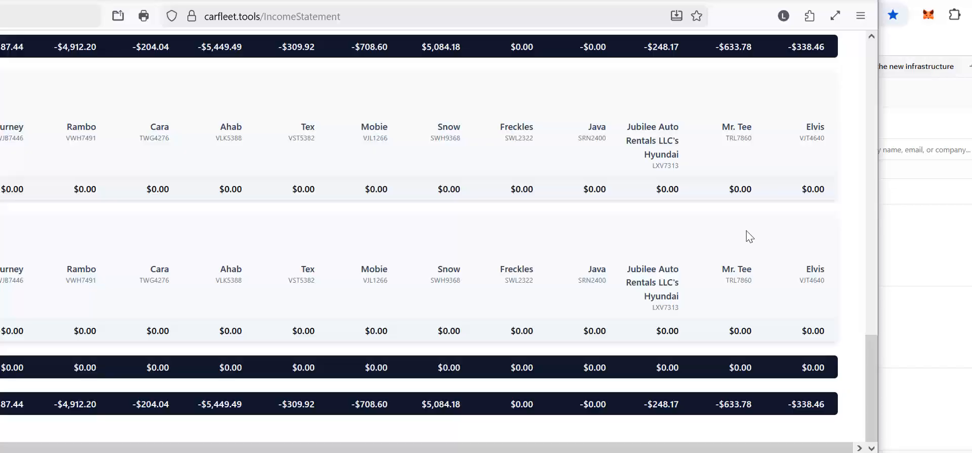
scroll(746, 230, up, 6)
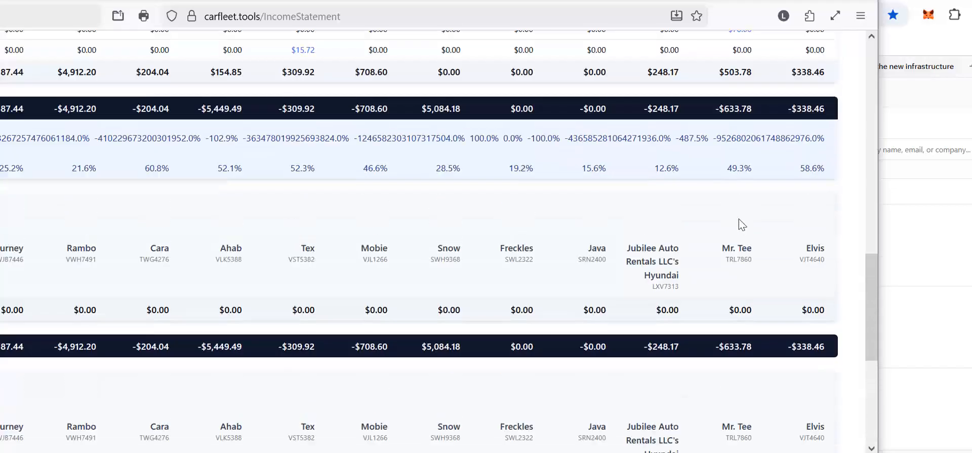
scroll(710, 220, up, 4)
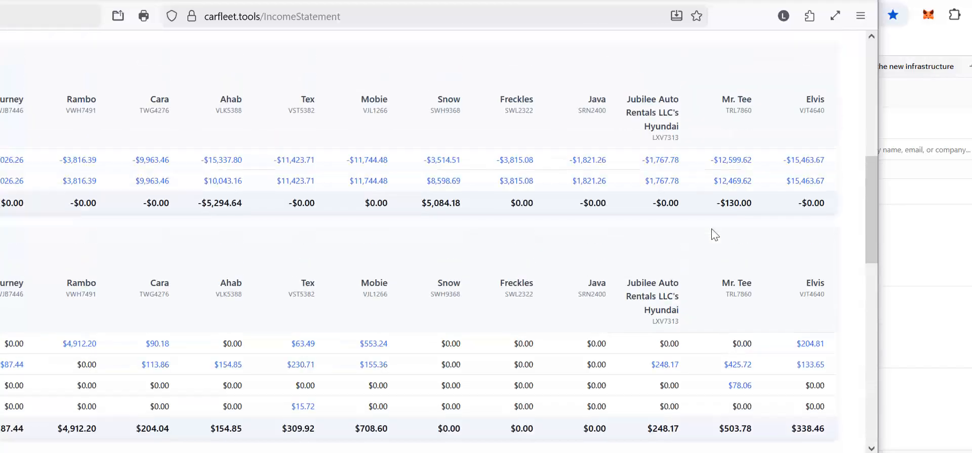
scroll(714, 234, down, 1)
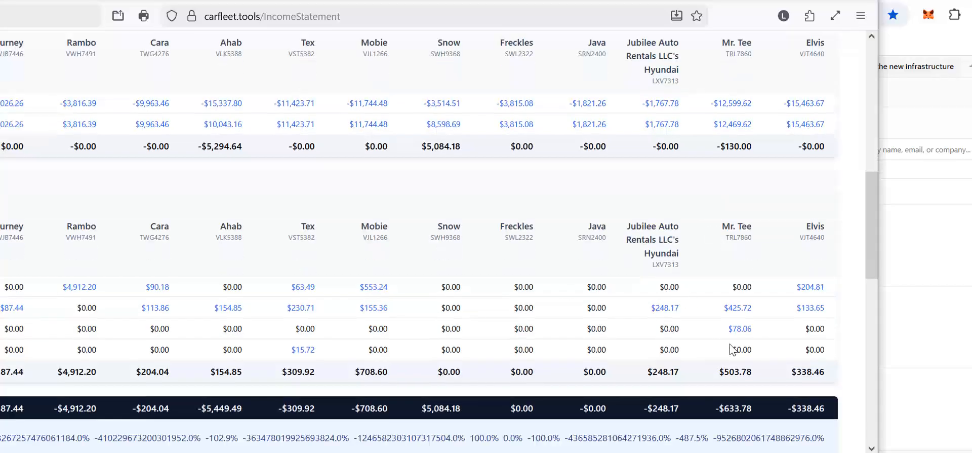